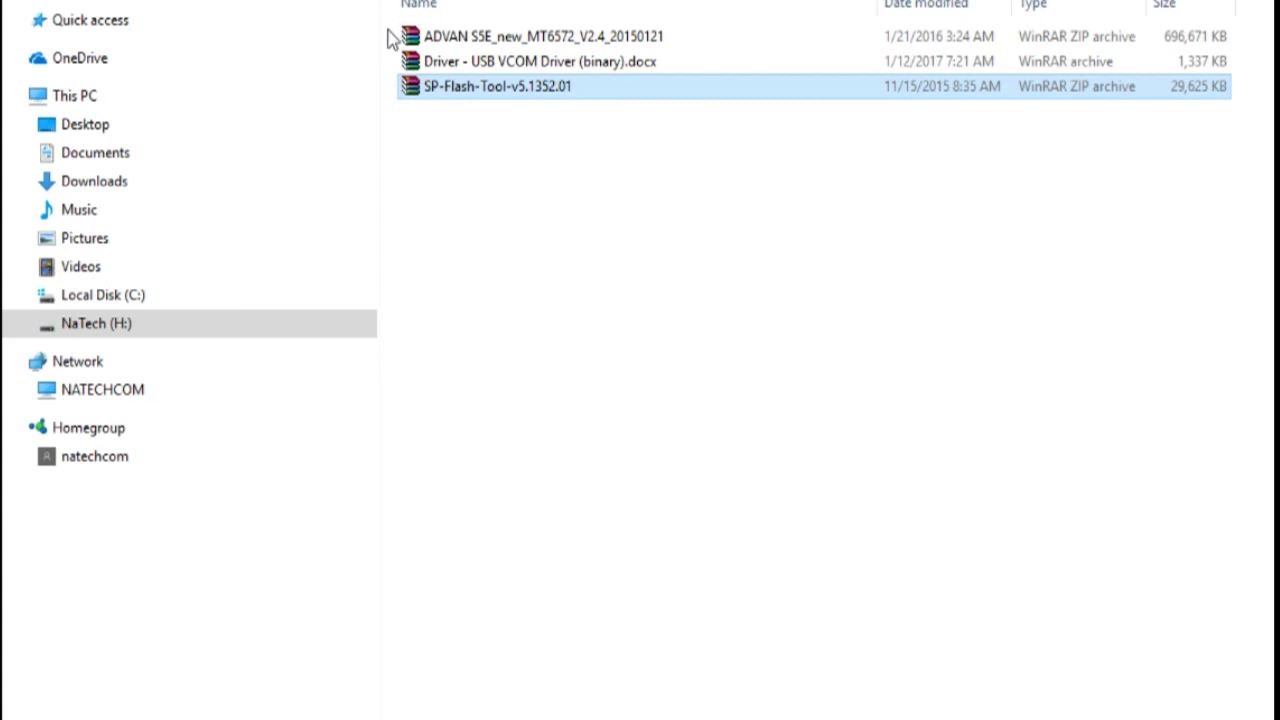
Extract the ADVAN S5E firmware, USB VCOM driver and SP-Flash-Tool archives into the current folder, dismissing the diagnostic messages
right_click(481, 42)
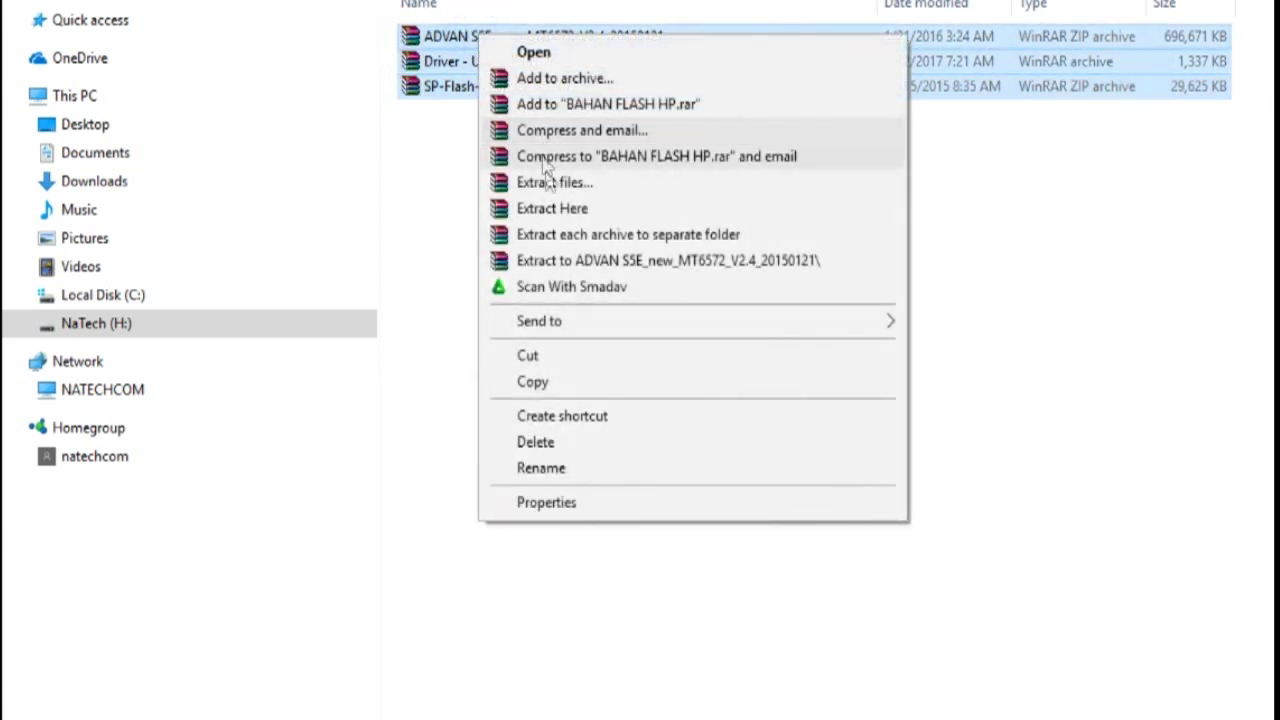
click(566, 208)
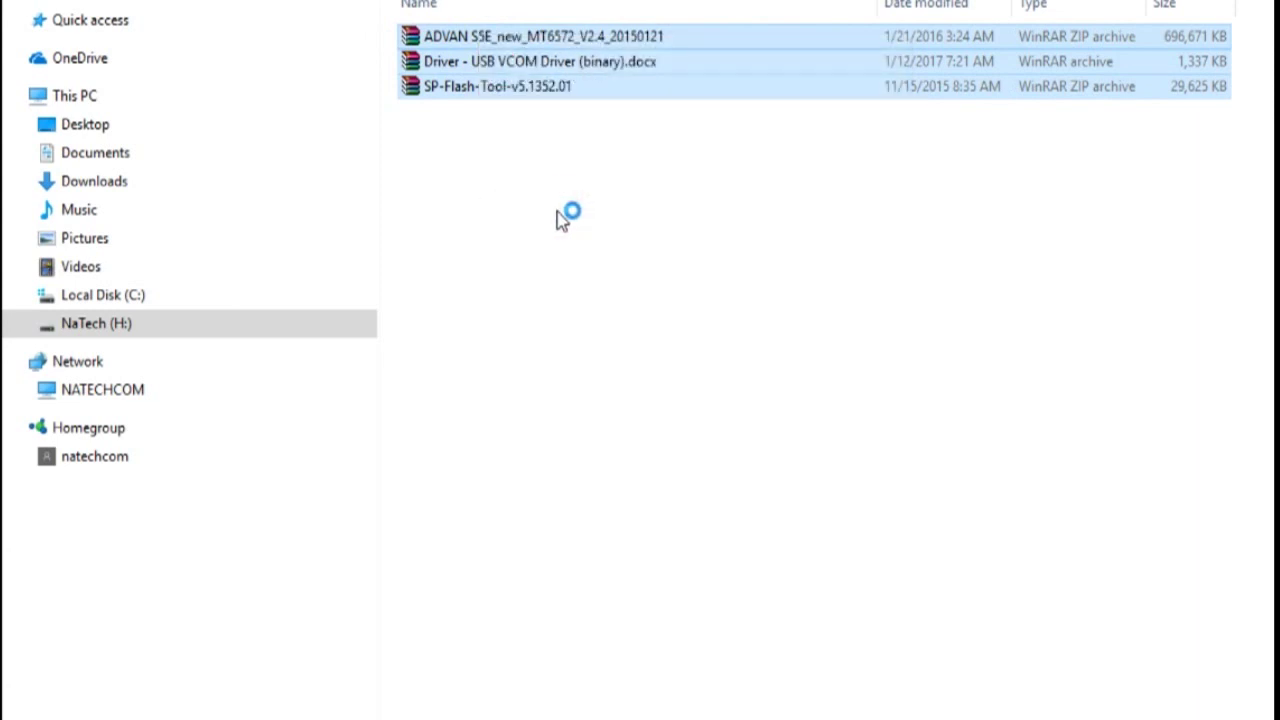
click(634, 438)
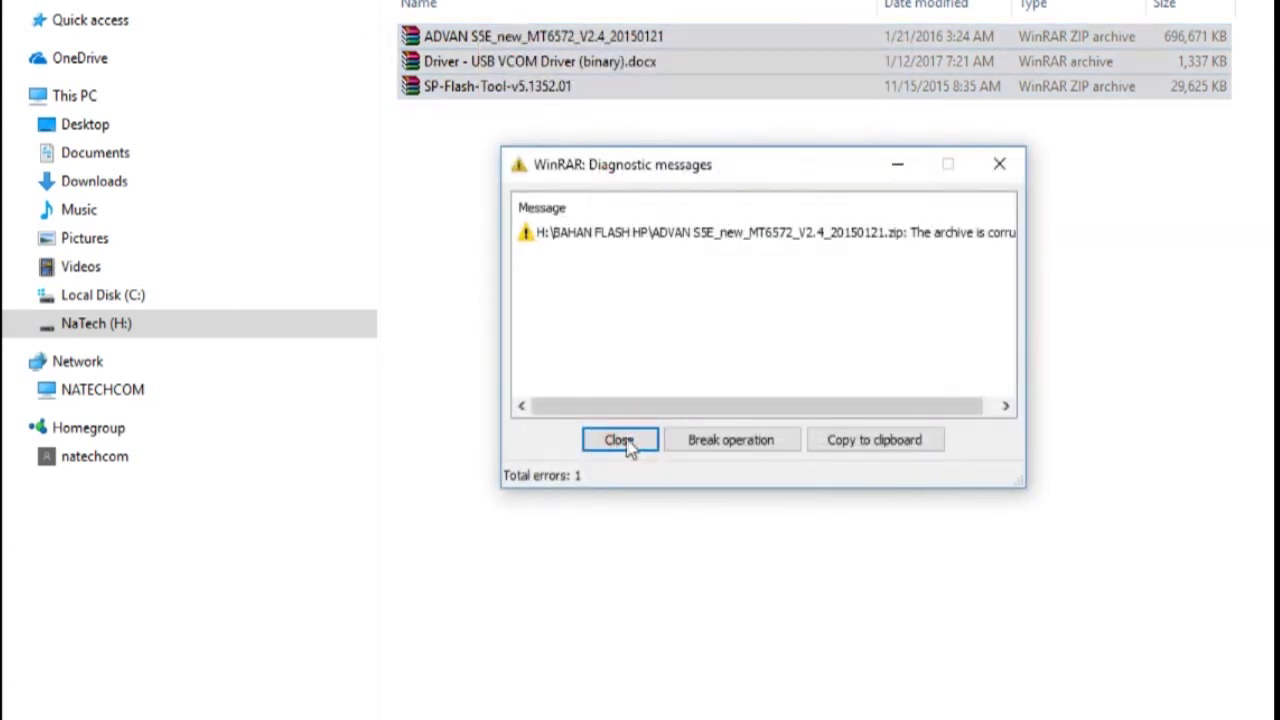
click(620, 440)
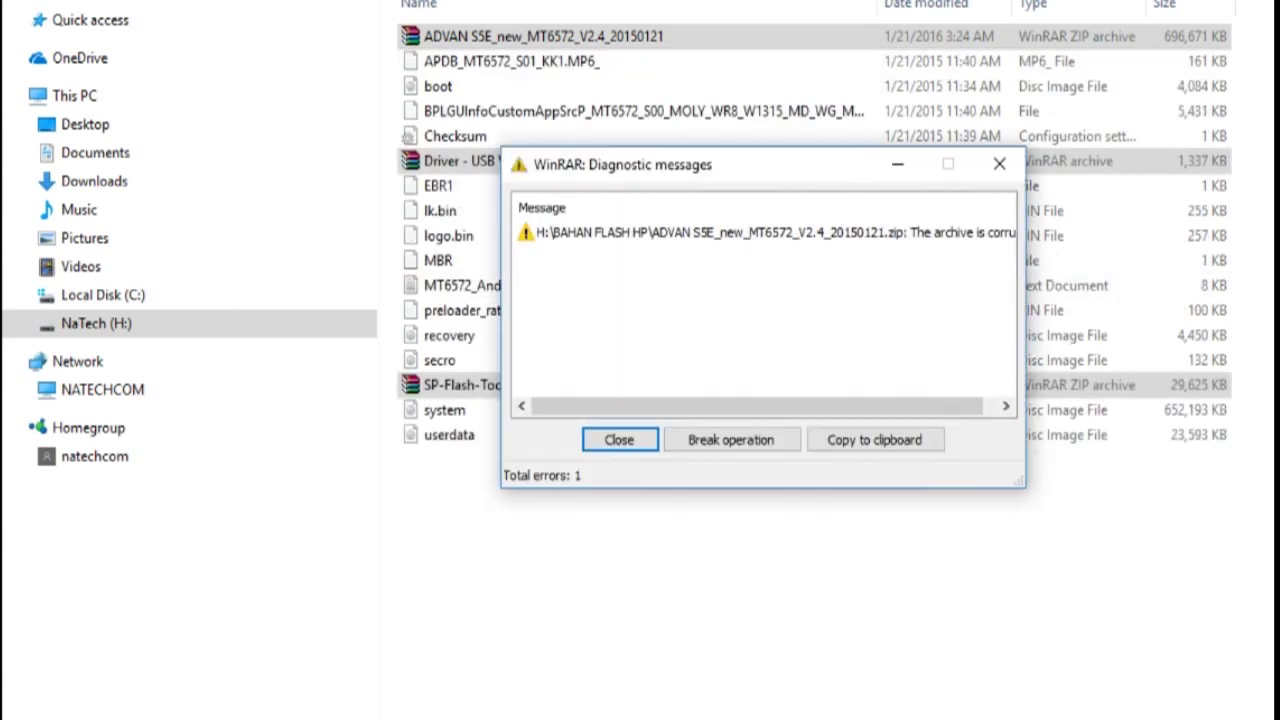
click(722, 462)
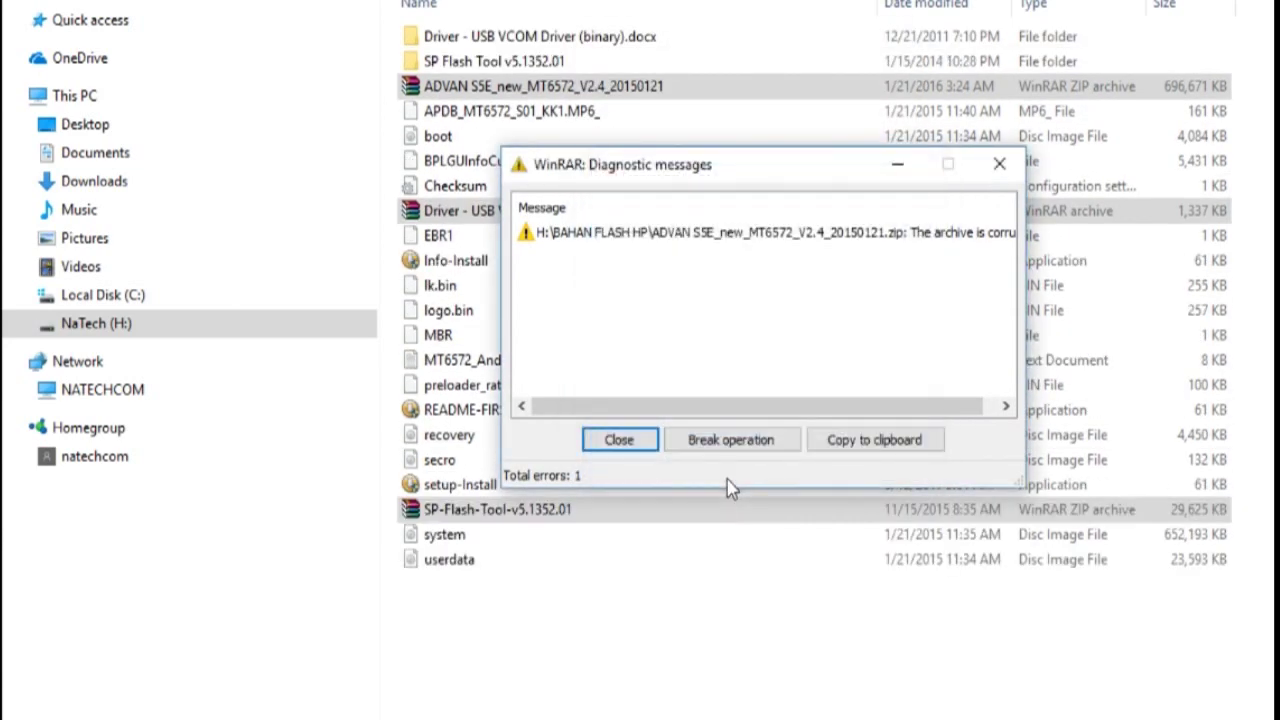
click(620, 440)
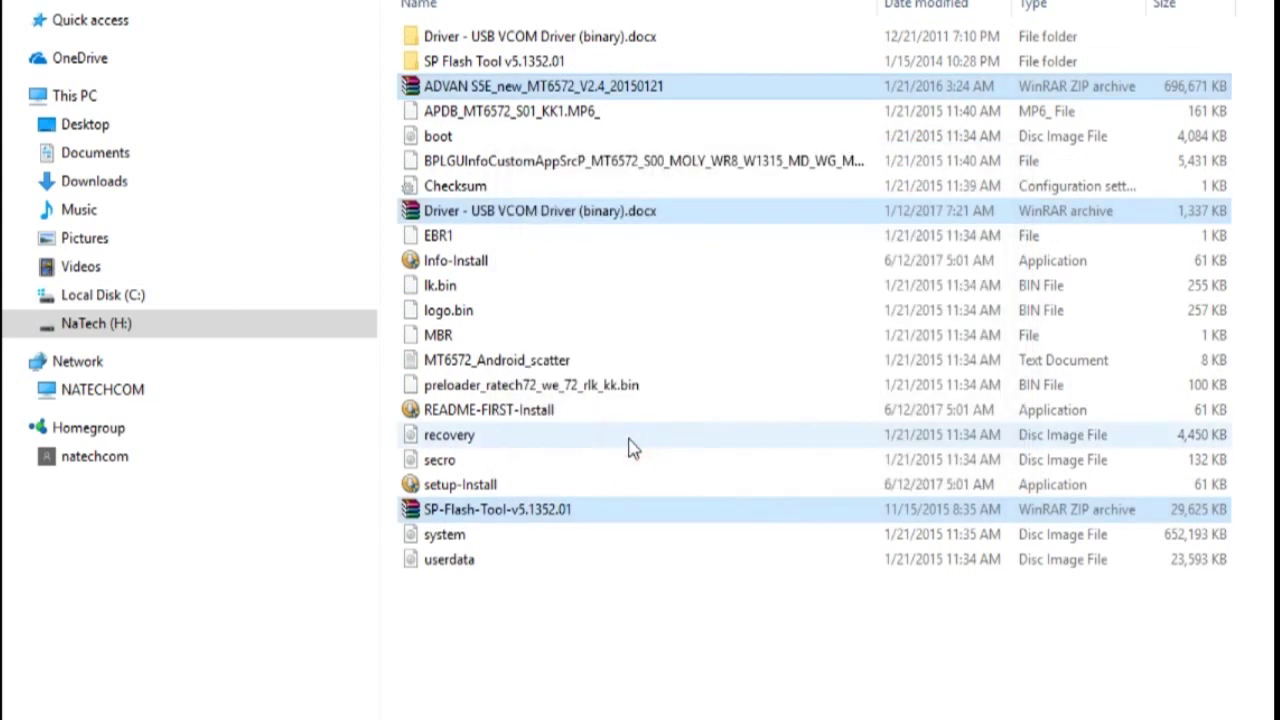
click(596, 645)
Open Computer Management for This PC and display Device Manager
click(436, 37)
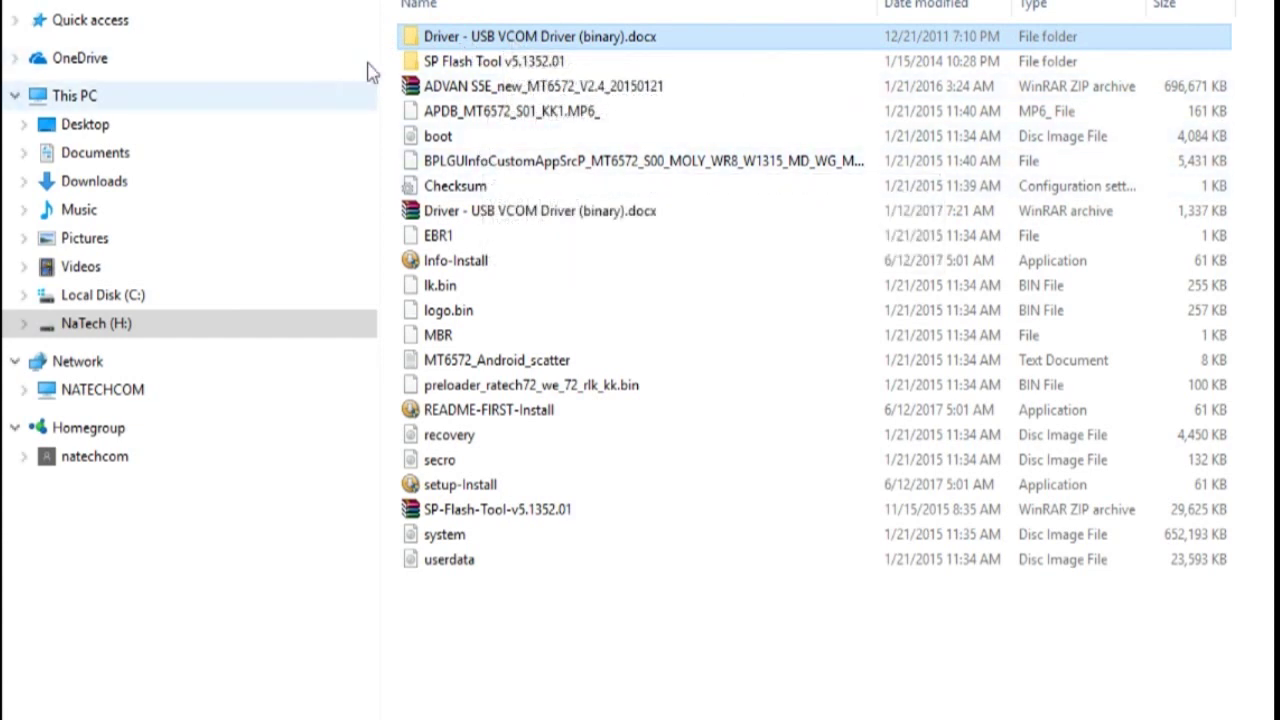
click(120, 98)
right_click(122, 97)
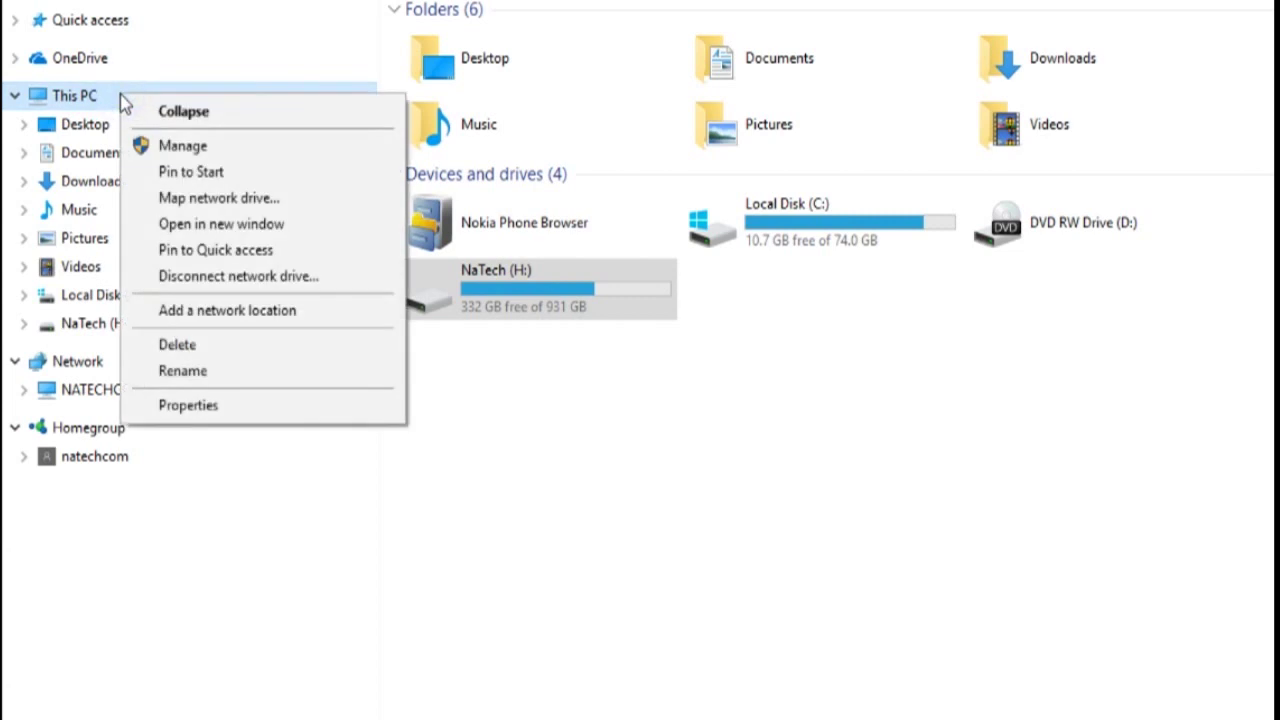
click(165, 148)
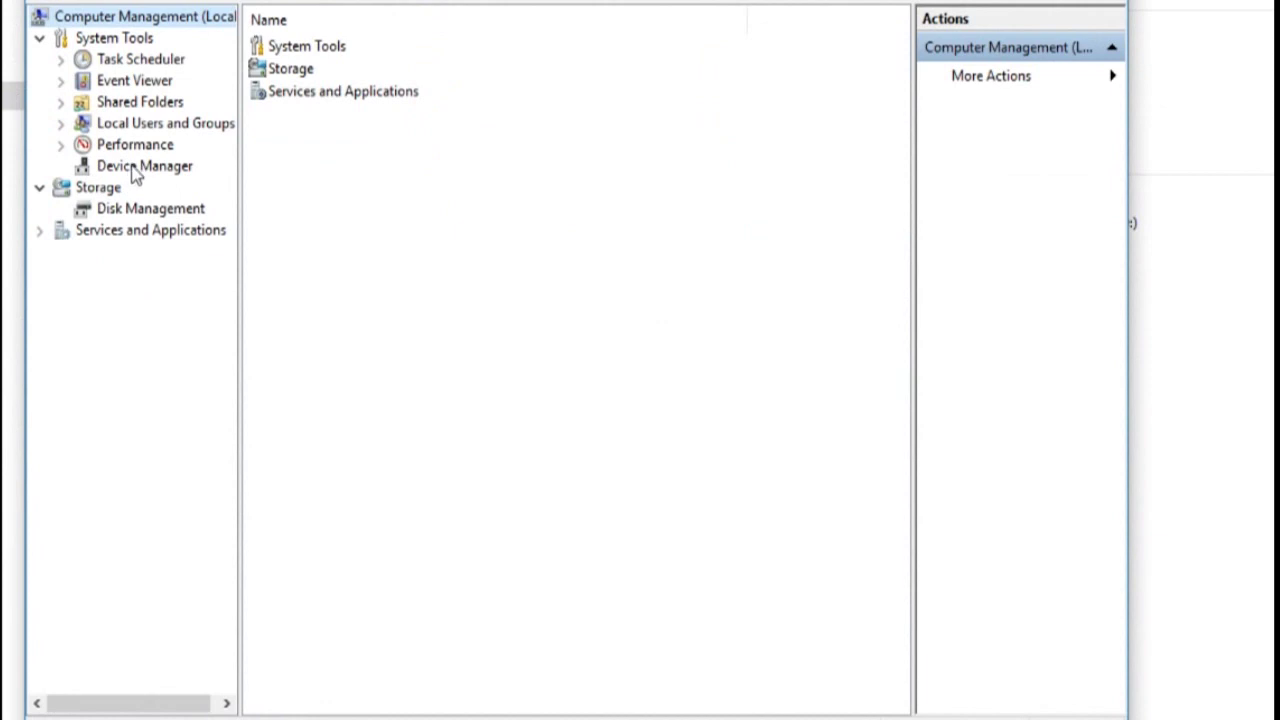
click(133, 169)
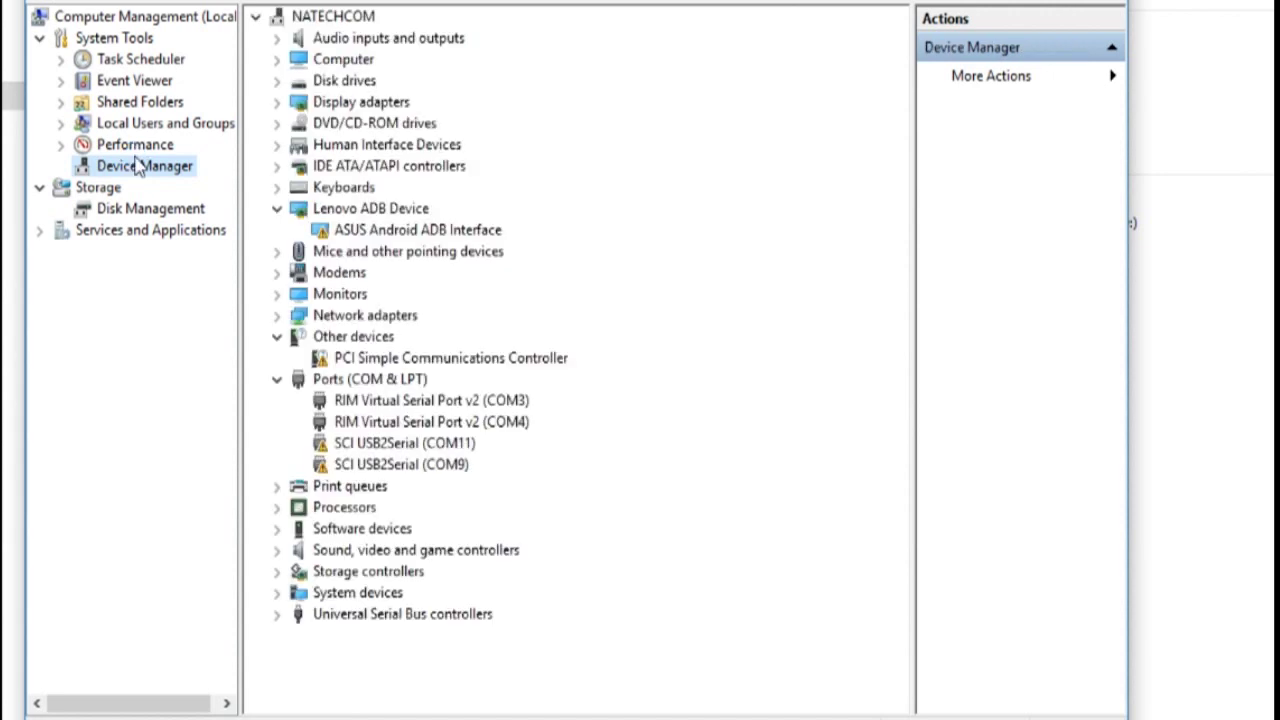
Start adding legacy hardware to the computer, choosing manual selection from a list and the Show All Devices category
click(328, 20)
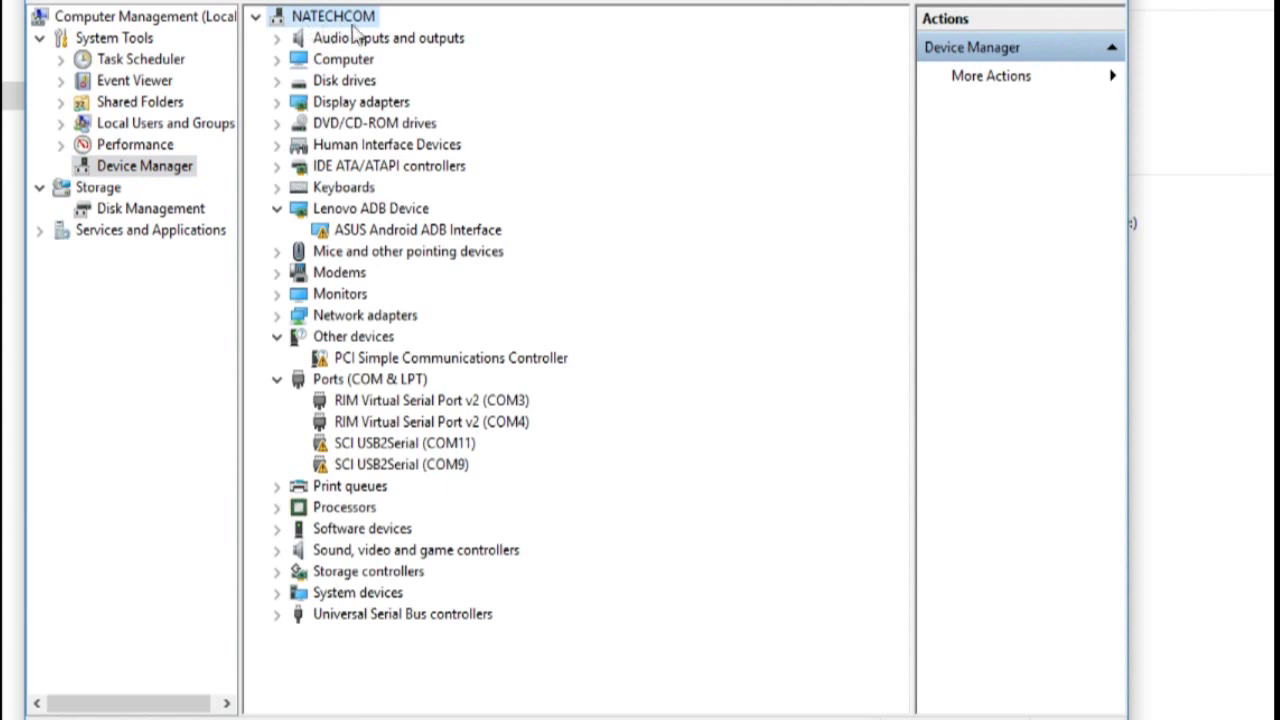
right_click(340, 20)
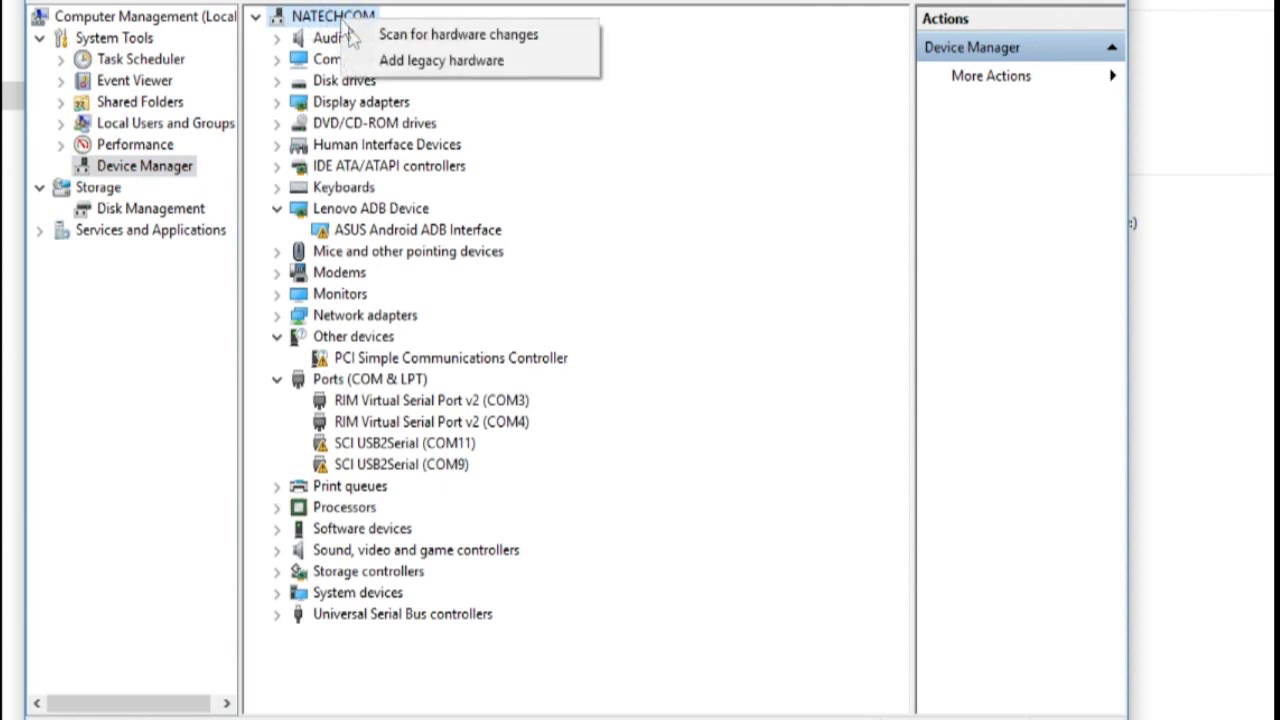
click(425, 61)
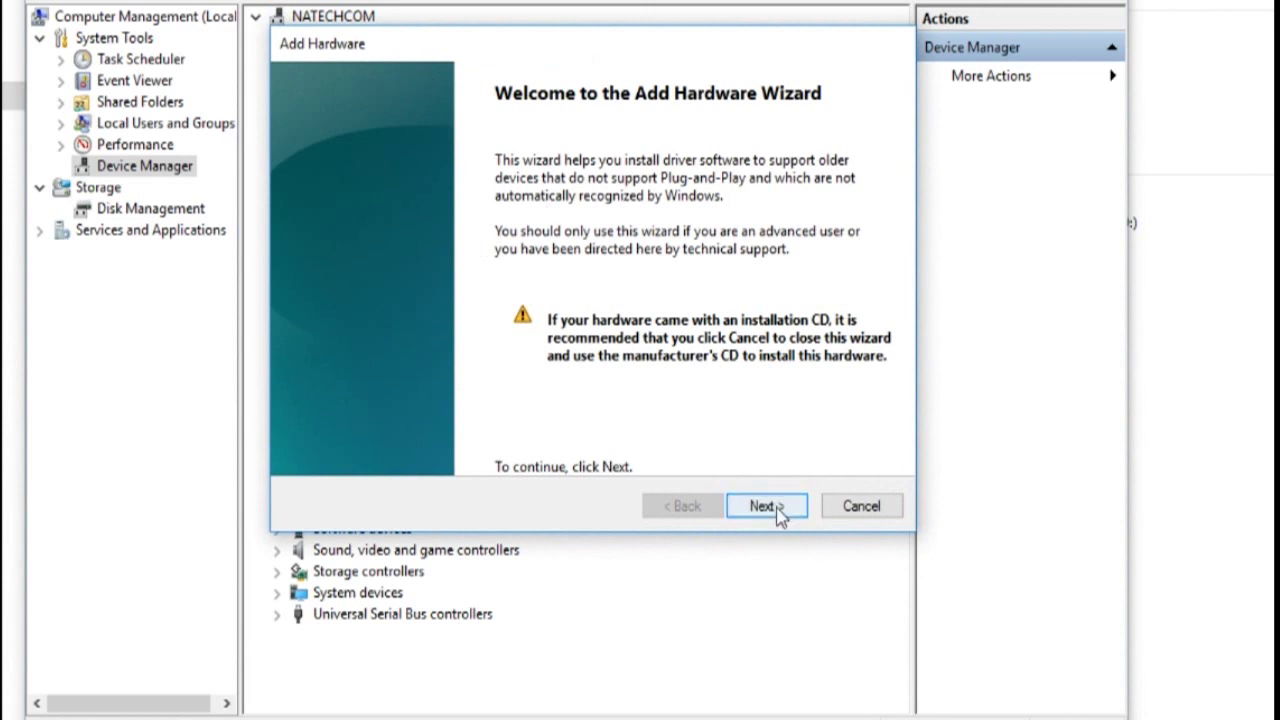
click(768, 507)
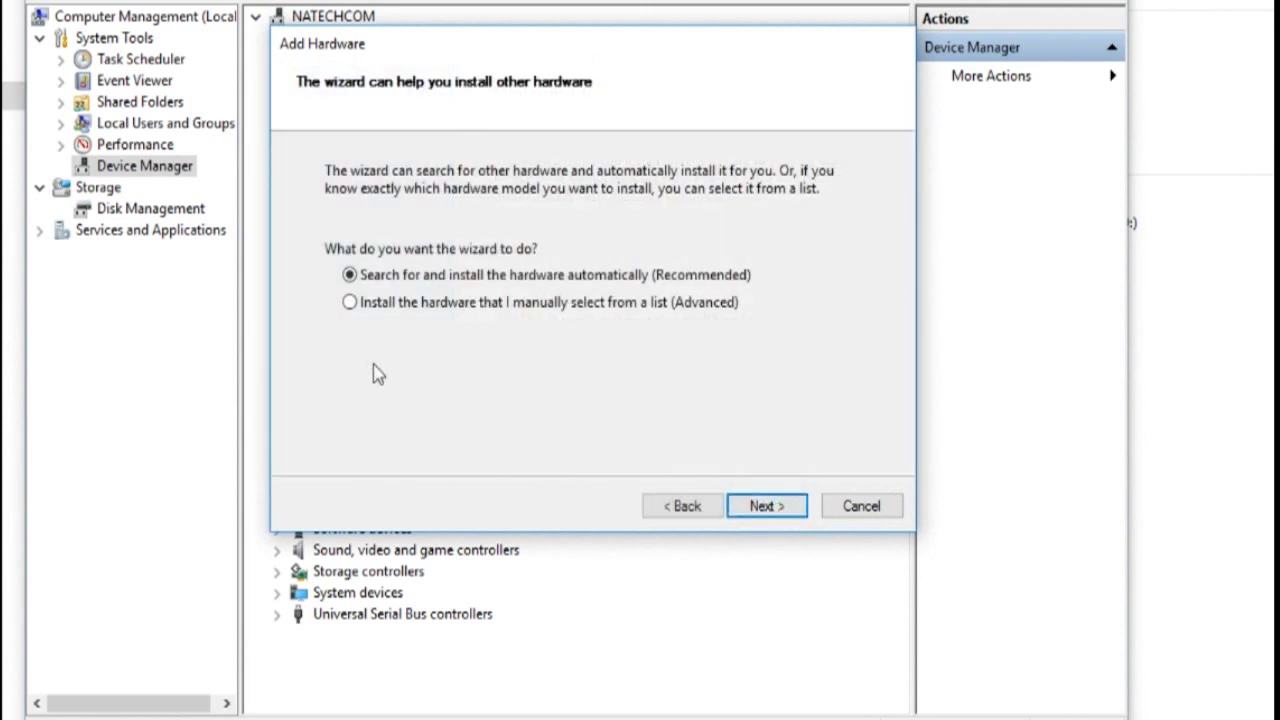
click(350, 304)
click(774, 516)
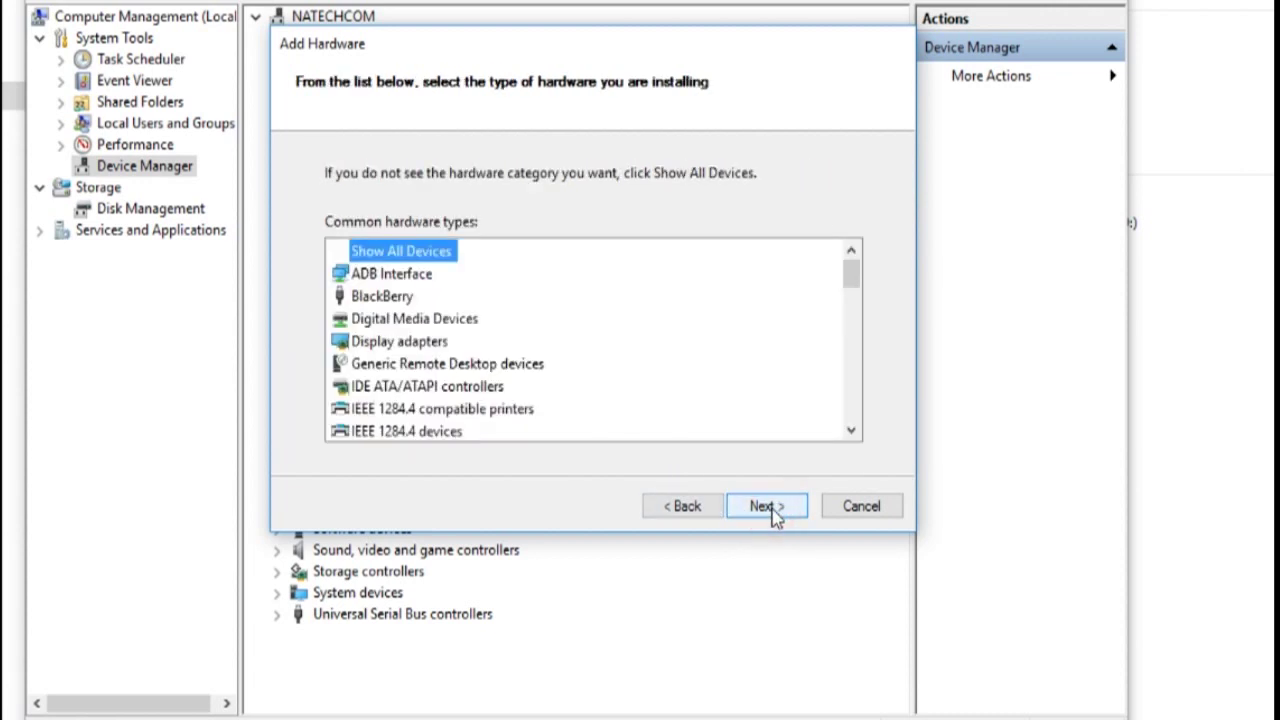
click(765, 507)
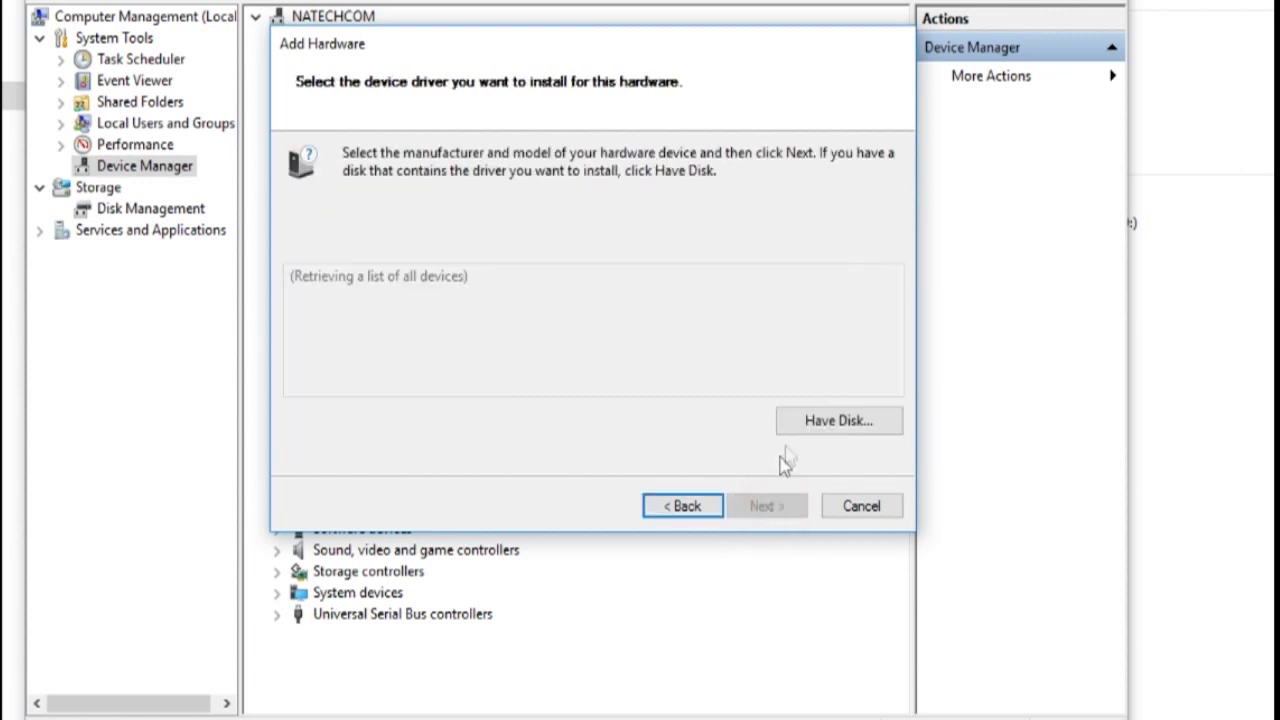
Choose to install from disk and browse drive H: to the Win7 folder inside BAHAN FLASH HP's USB VCOM driver folder
click(813, 422)
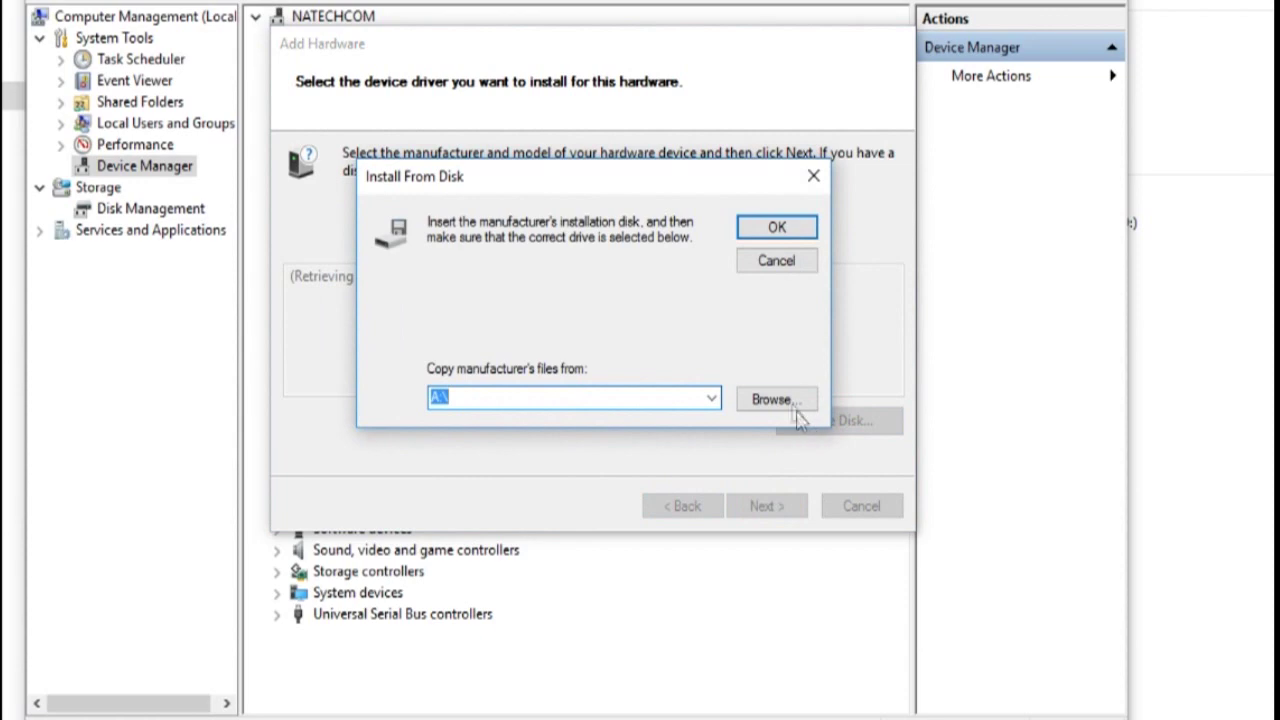
click(783, 402)
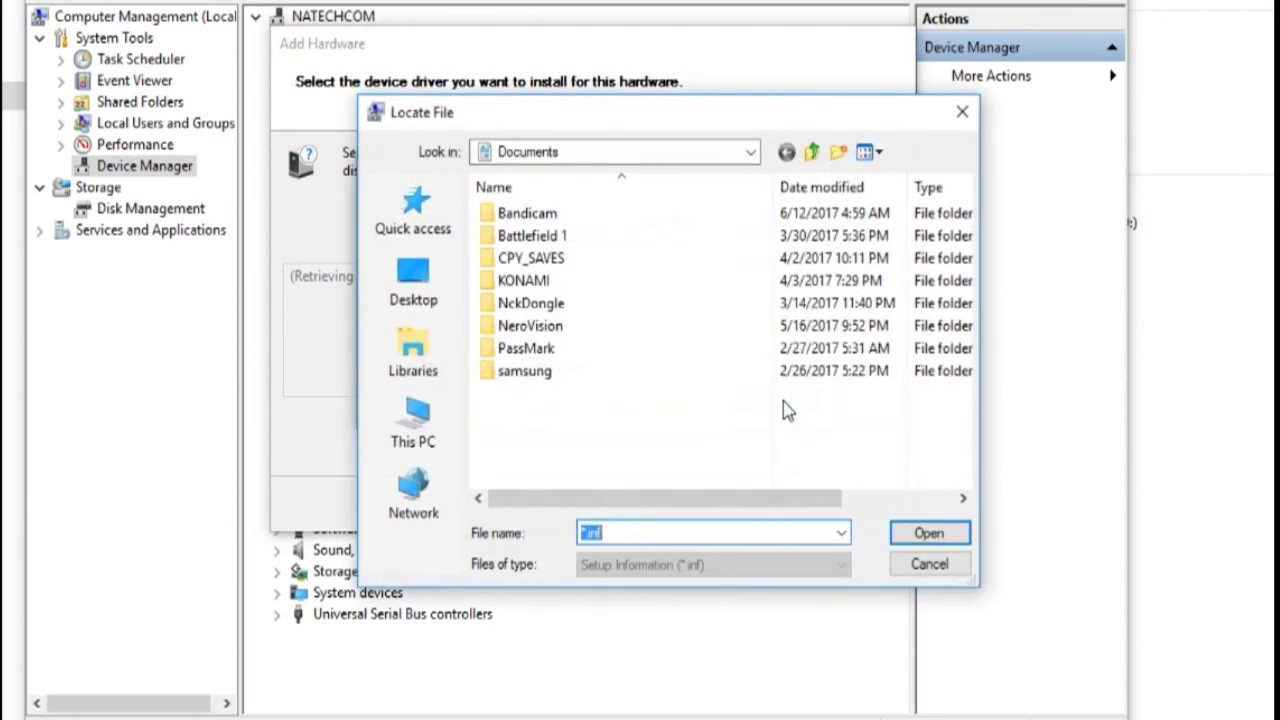
click(415, 425)
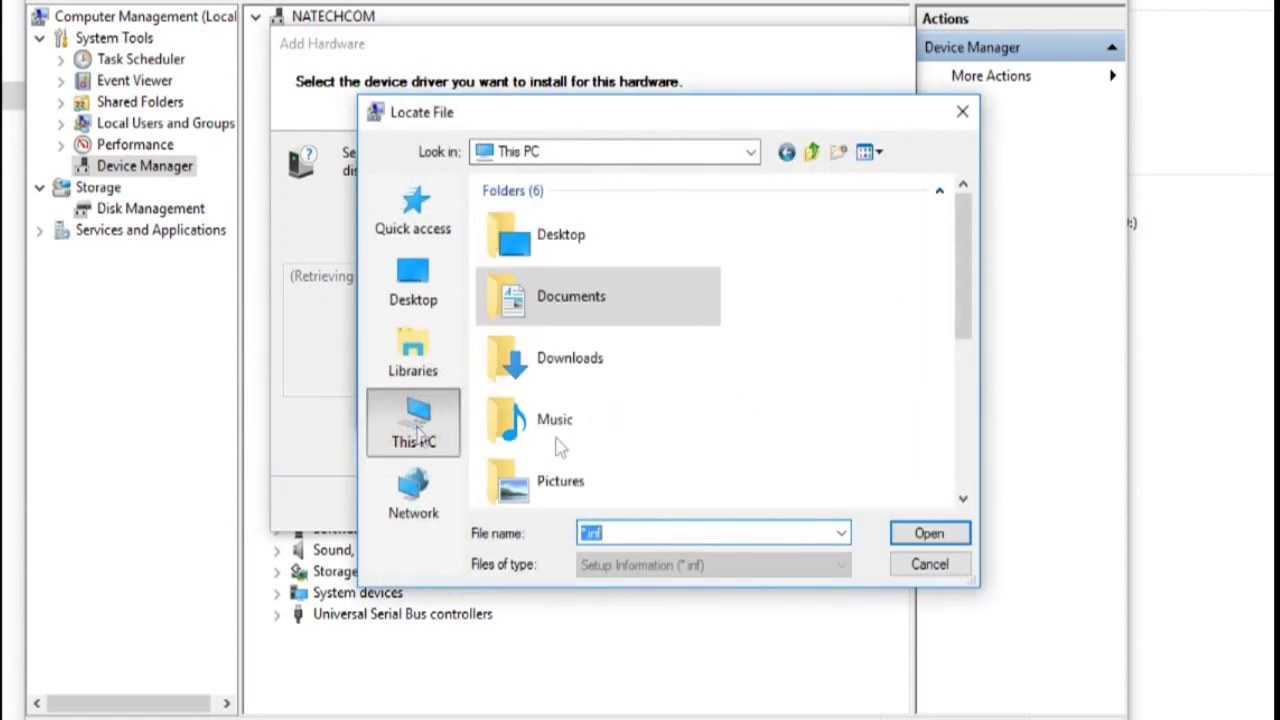
scroll(600, 425, down, 5)
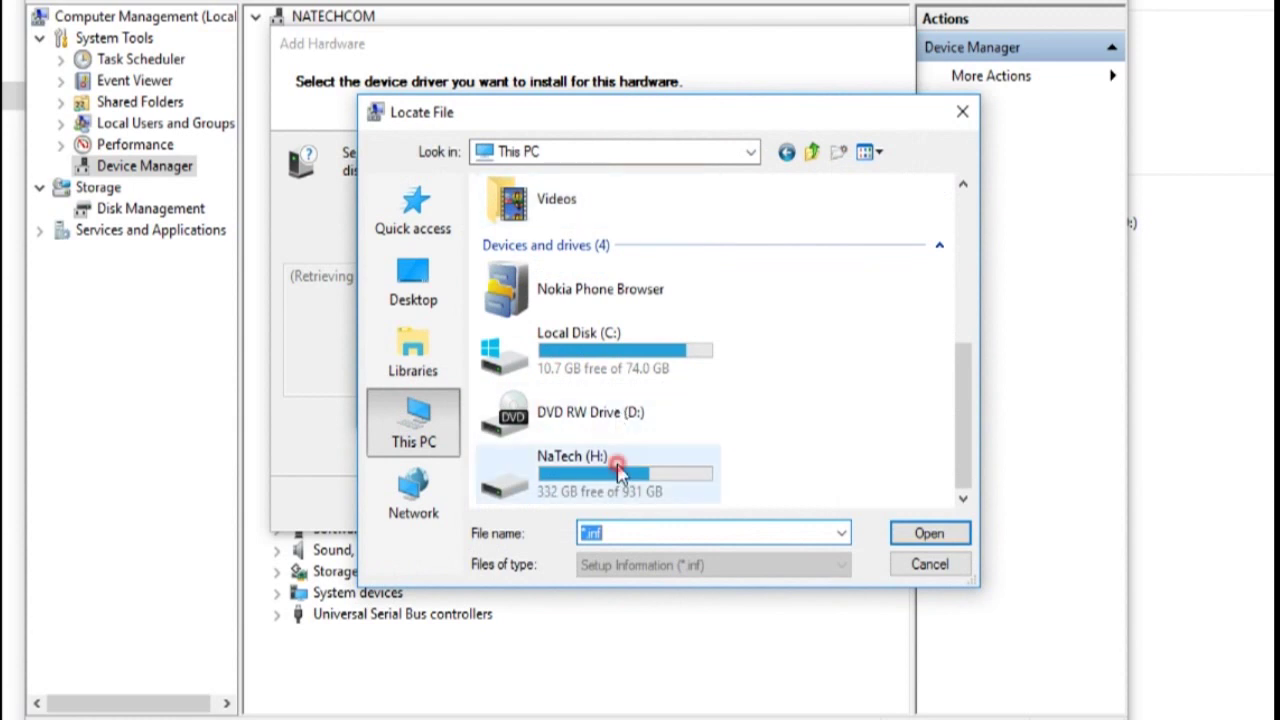
double_click(618, 472)
click(578, 222)
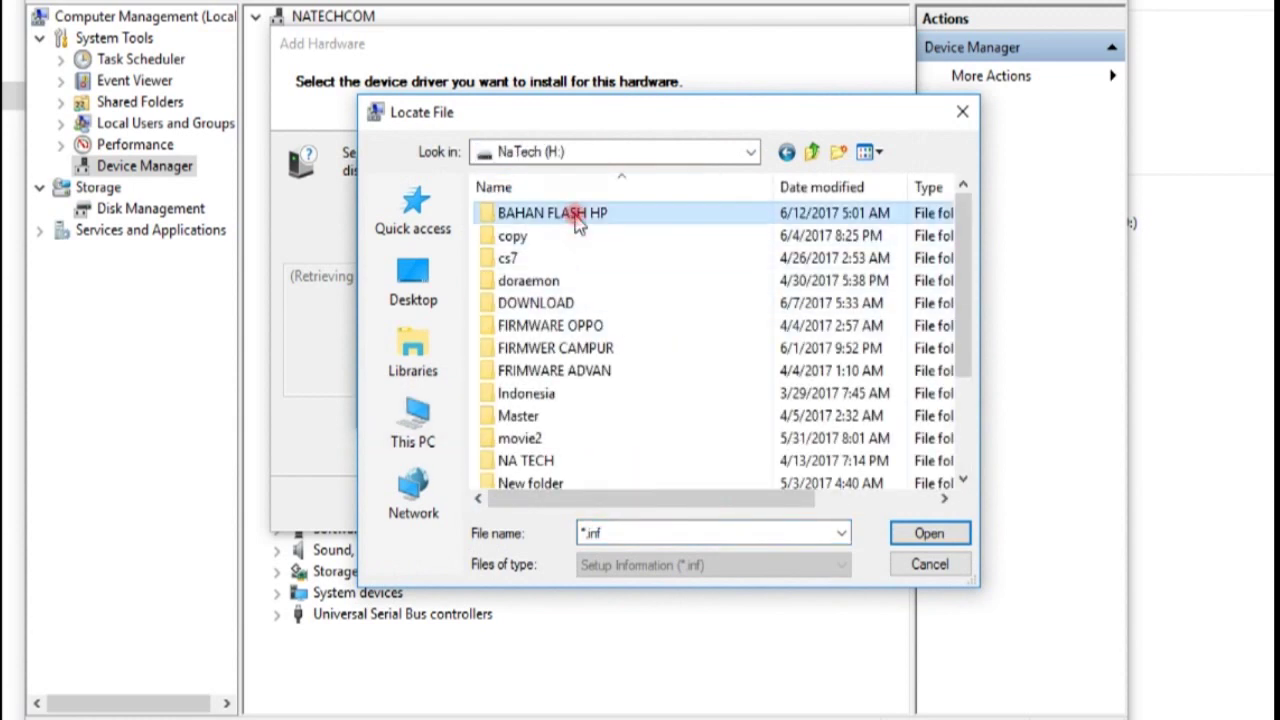
double_click(578, 222)
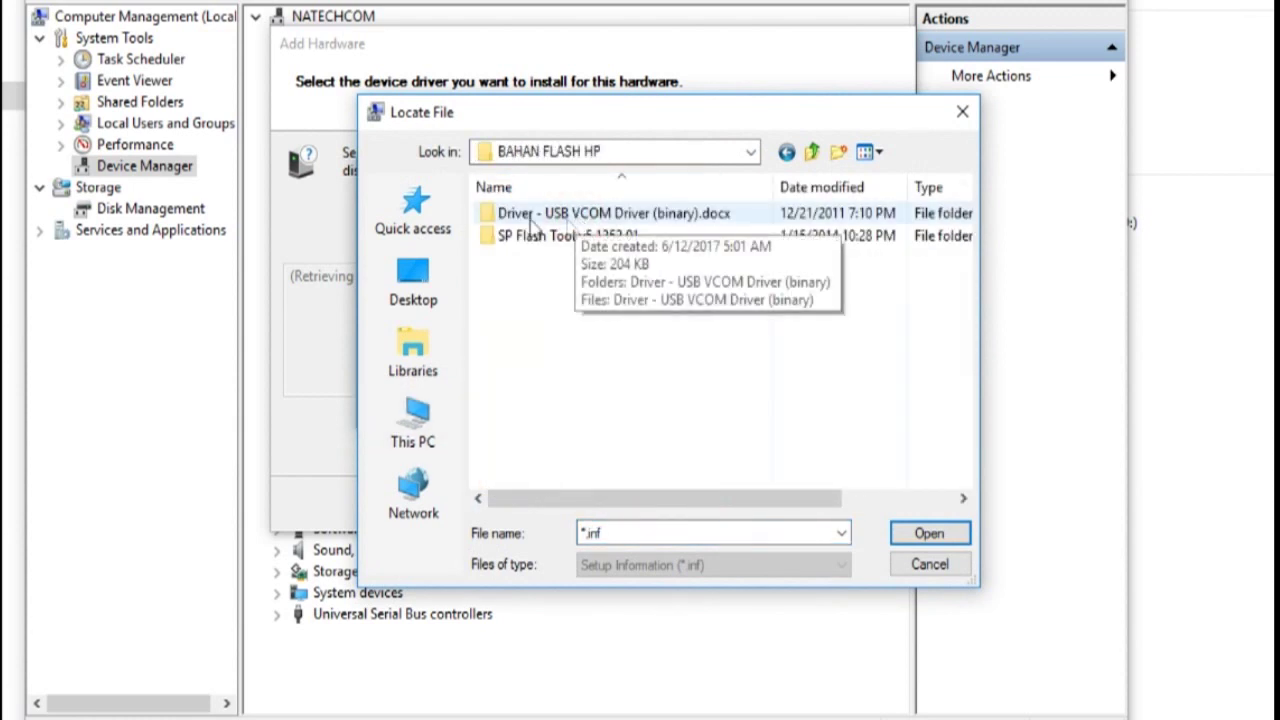
double_click(622, 222)
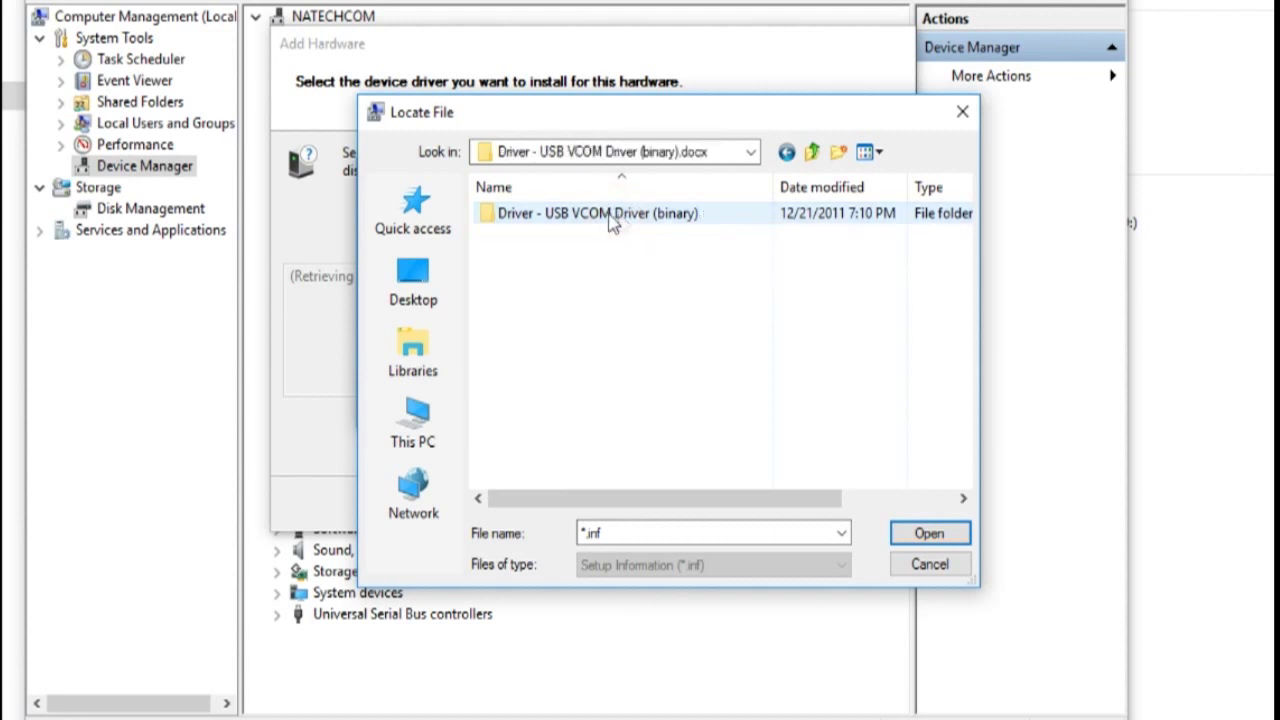
click(552, 220)
double_click(553, 218)
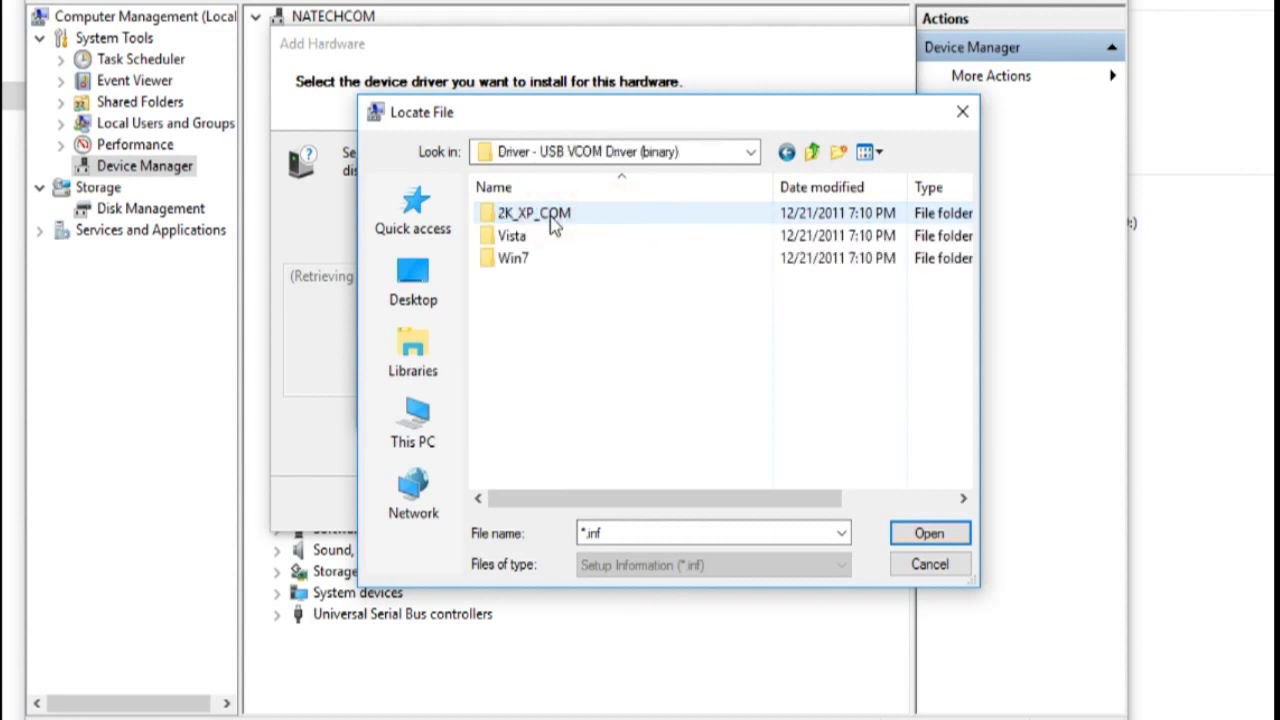
double_click(518, 258)
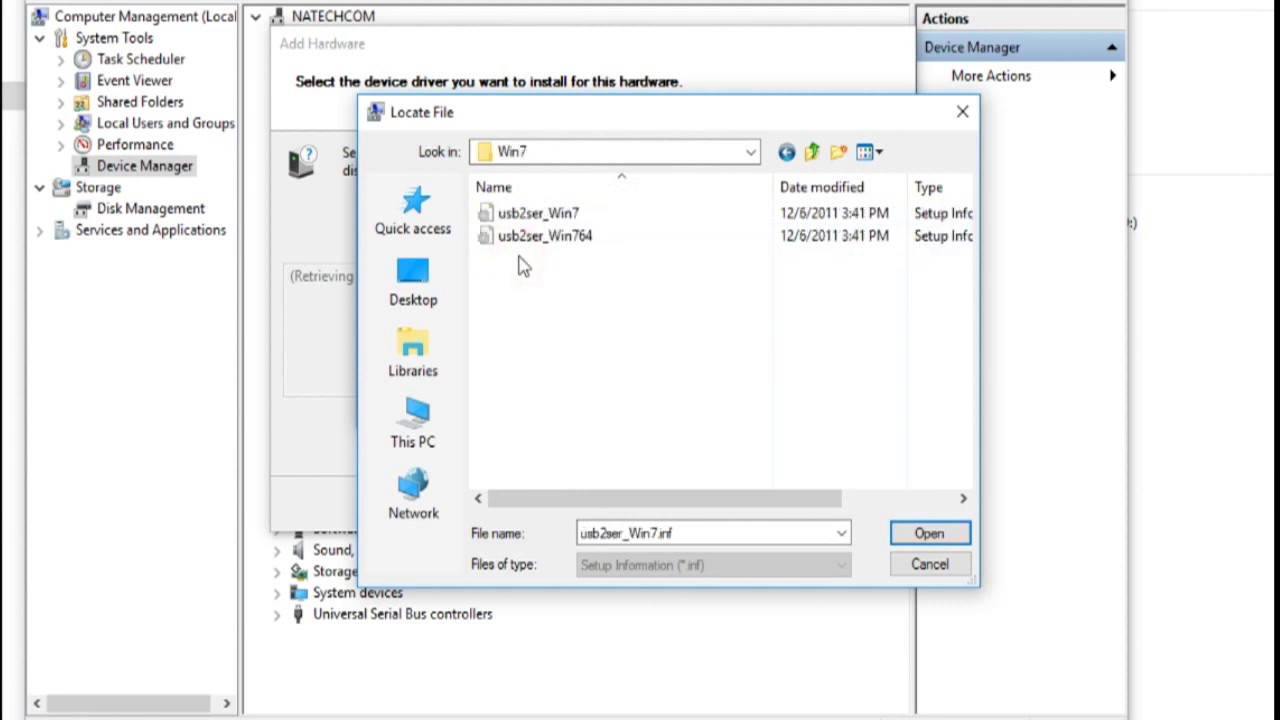
Load the usb2ser_Win764 setup information file as the driver source
click(555, 236)
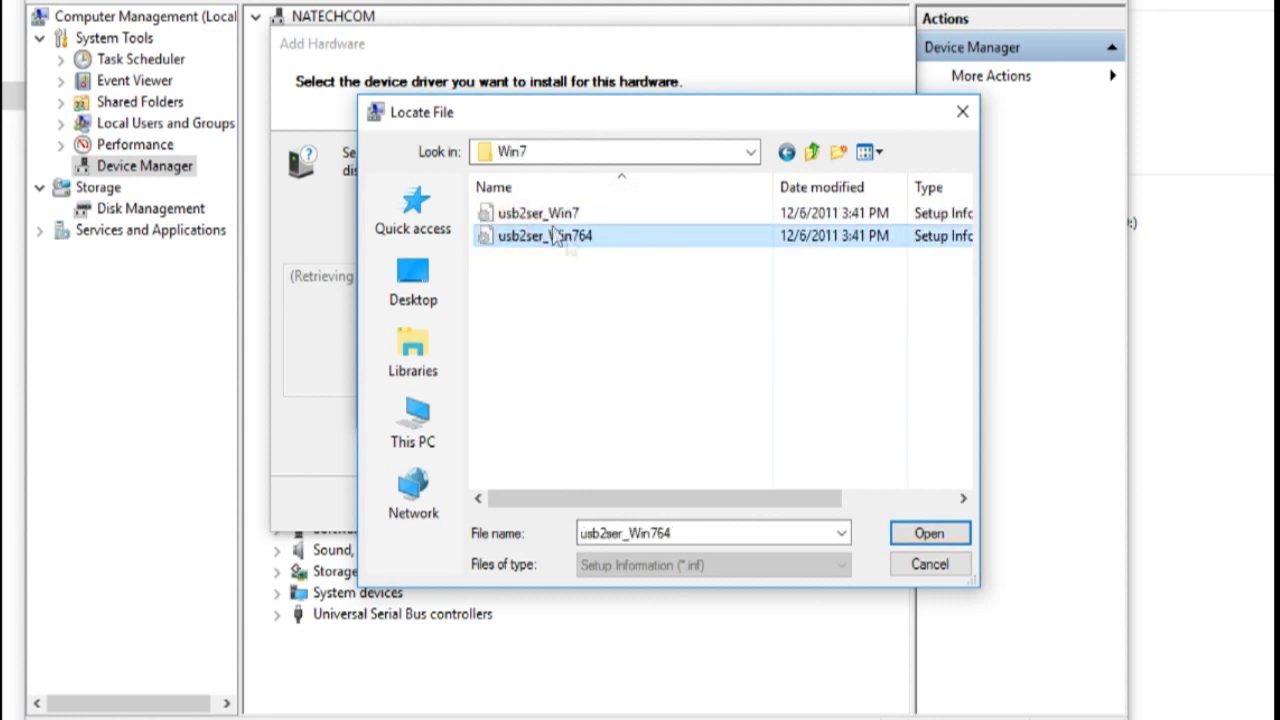
click(514, 212)
click(585, 237)
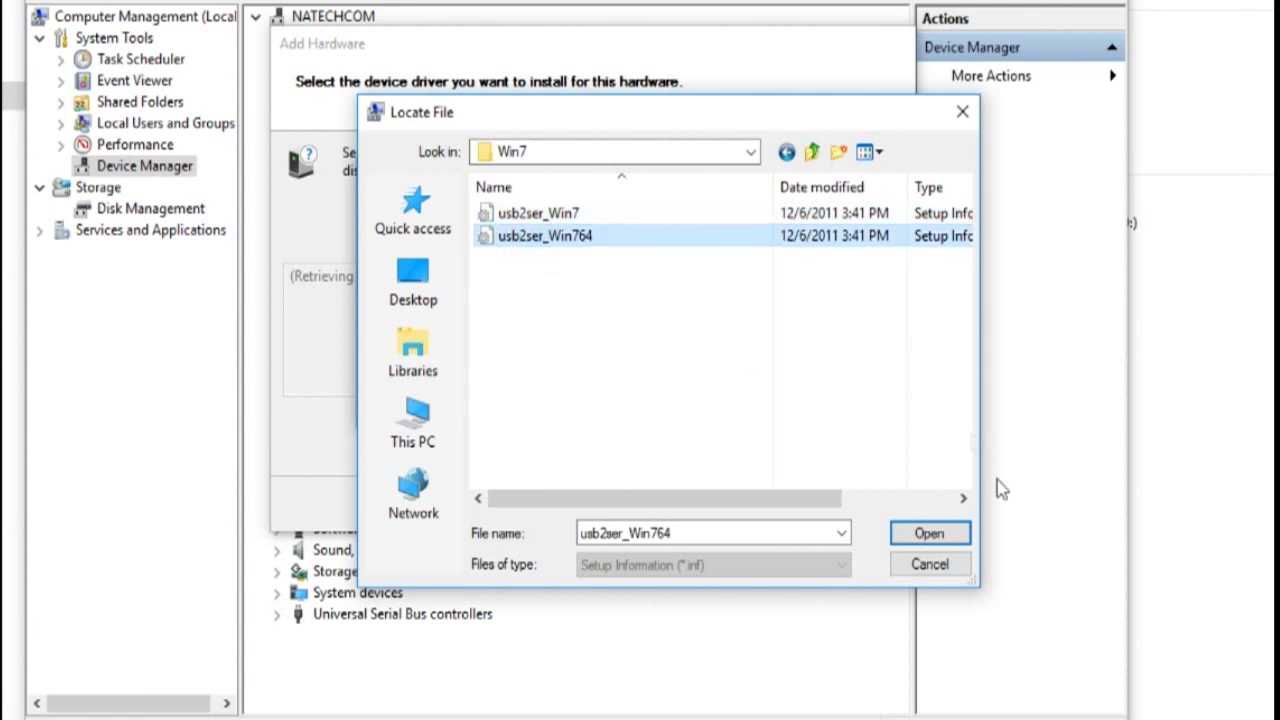
click(928, 535)
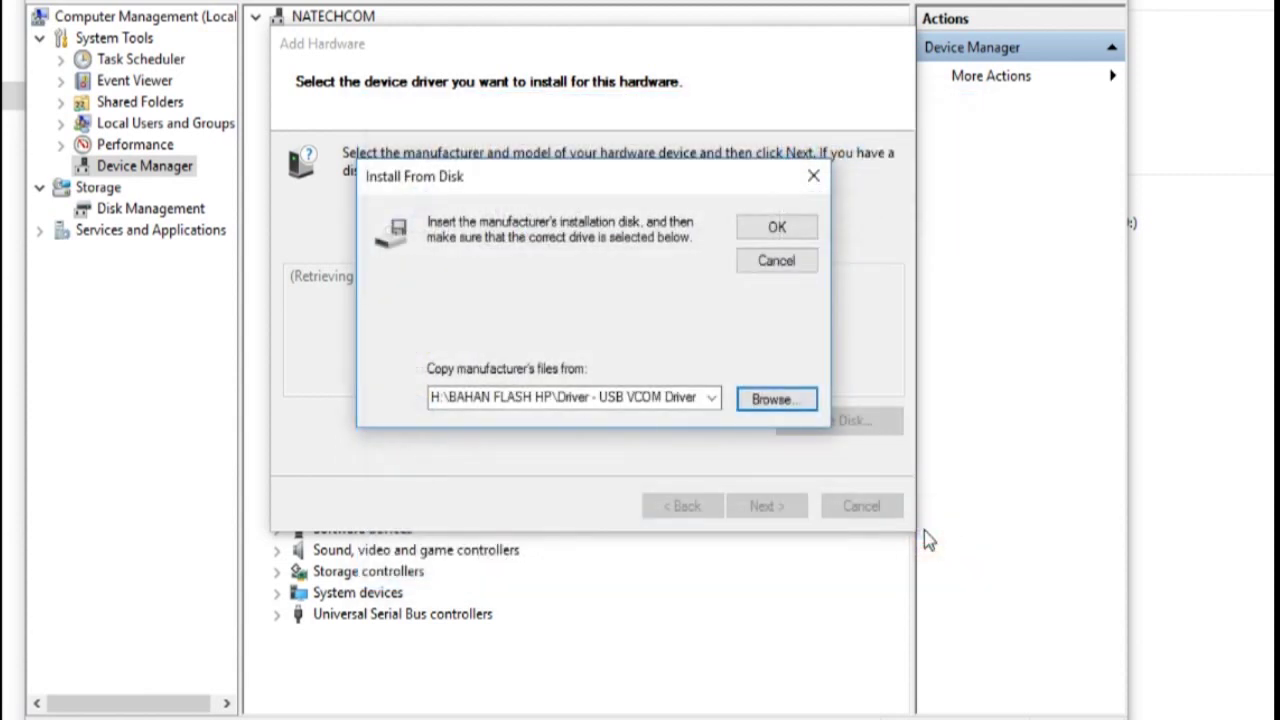
click(780, 230)
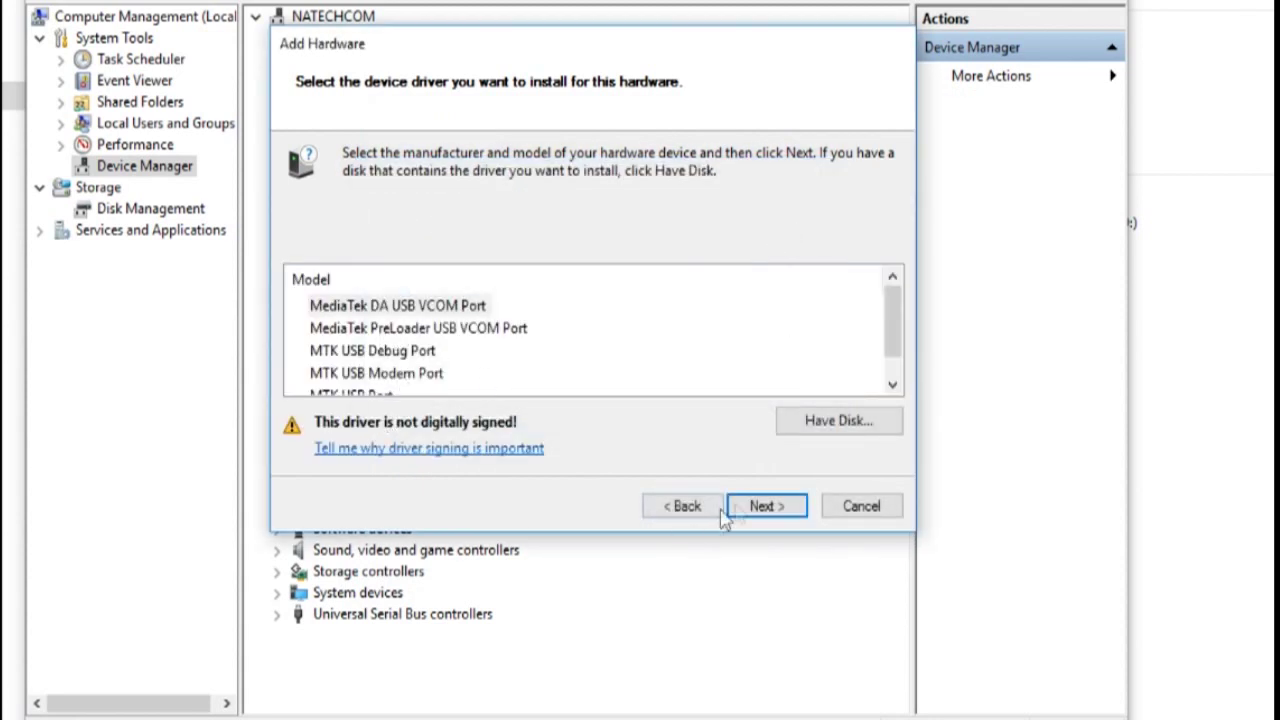
Install the MediaTek DA USB VCOM Port driver, finish the wizard and select the new port in the device list
click(762, 507)
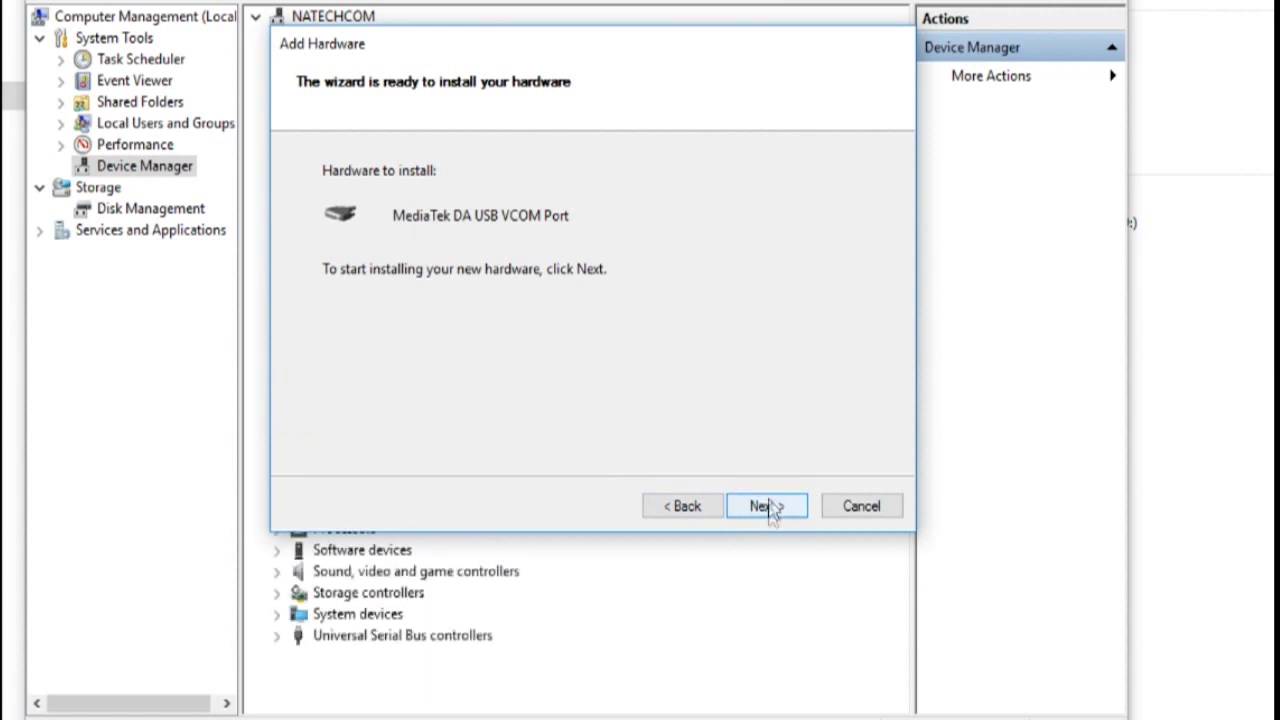
click(767, 508)
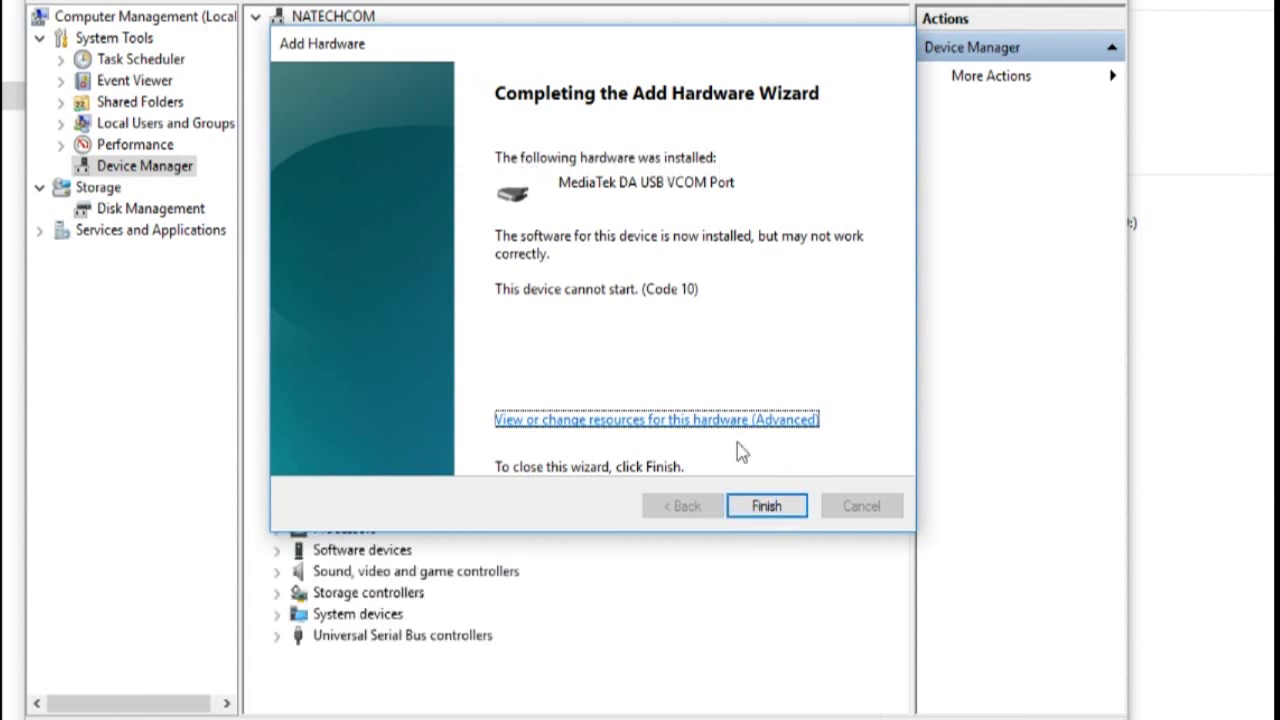
click(755, 505)
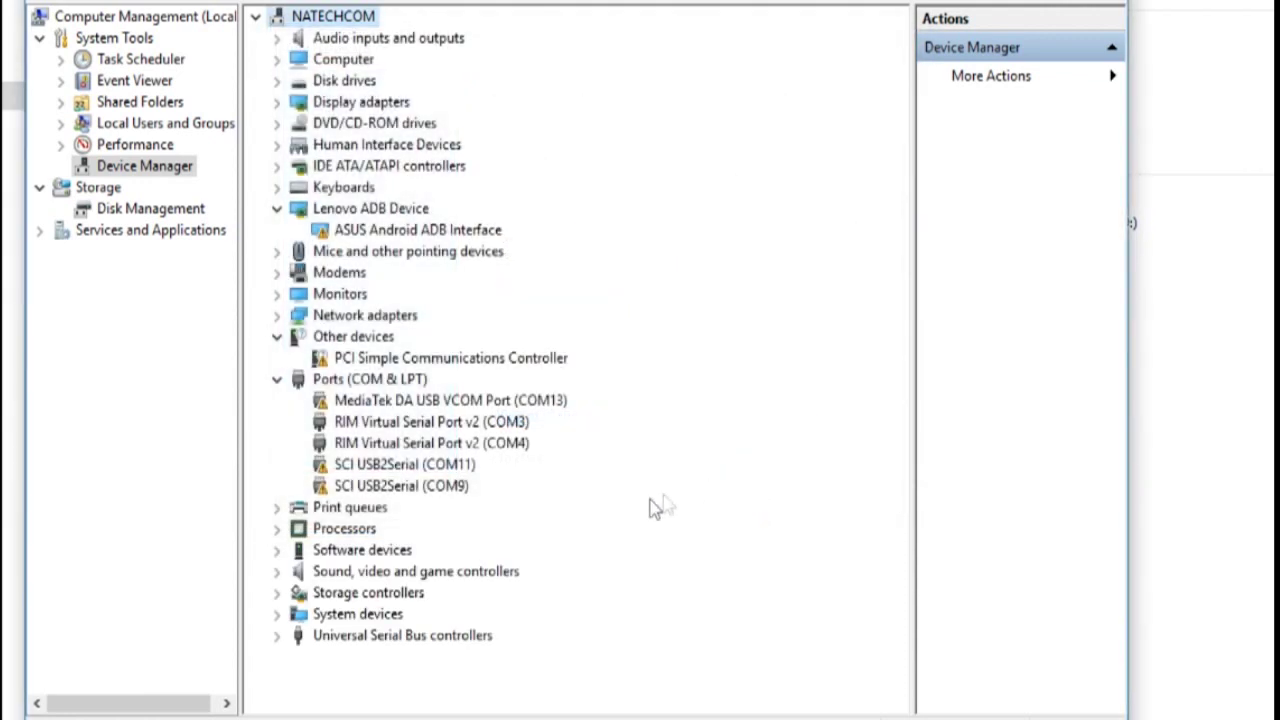
click(355, 403)
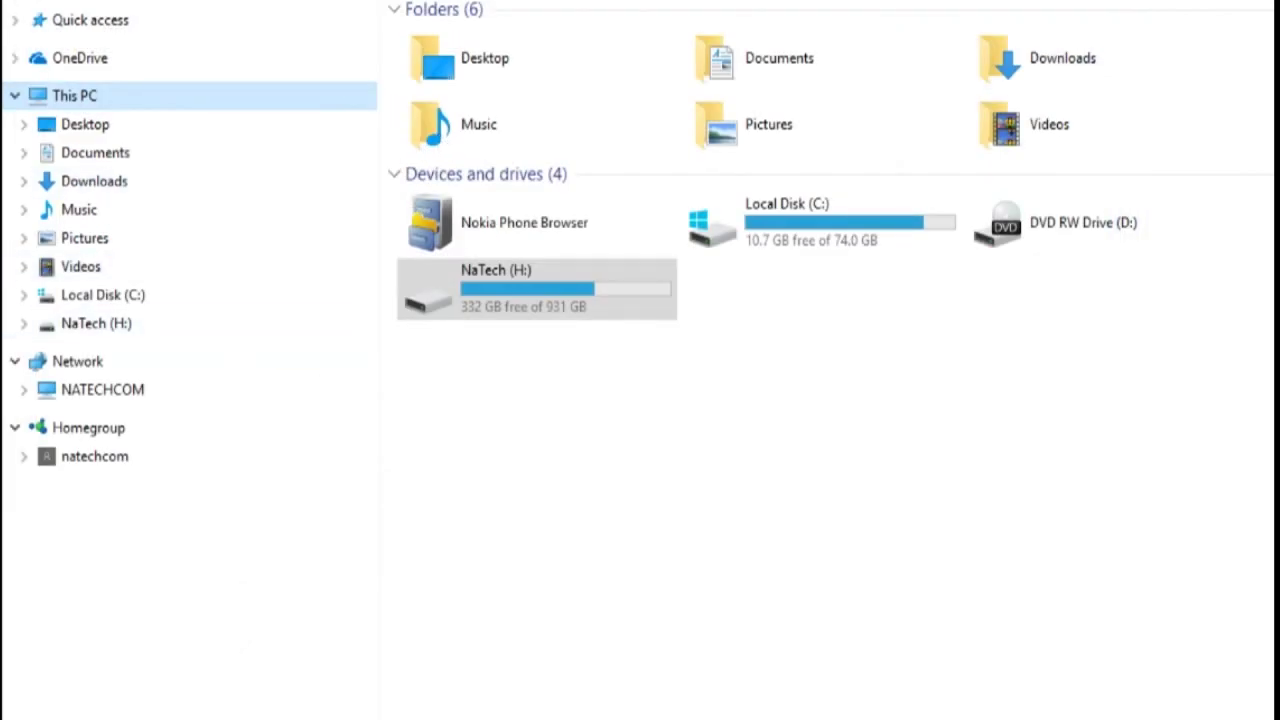
Return to the BAHAN FLASH HP folder and open the extracted SP Flash Tool v5.1352.01 folder
key(Return)
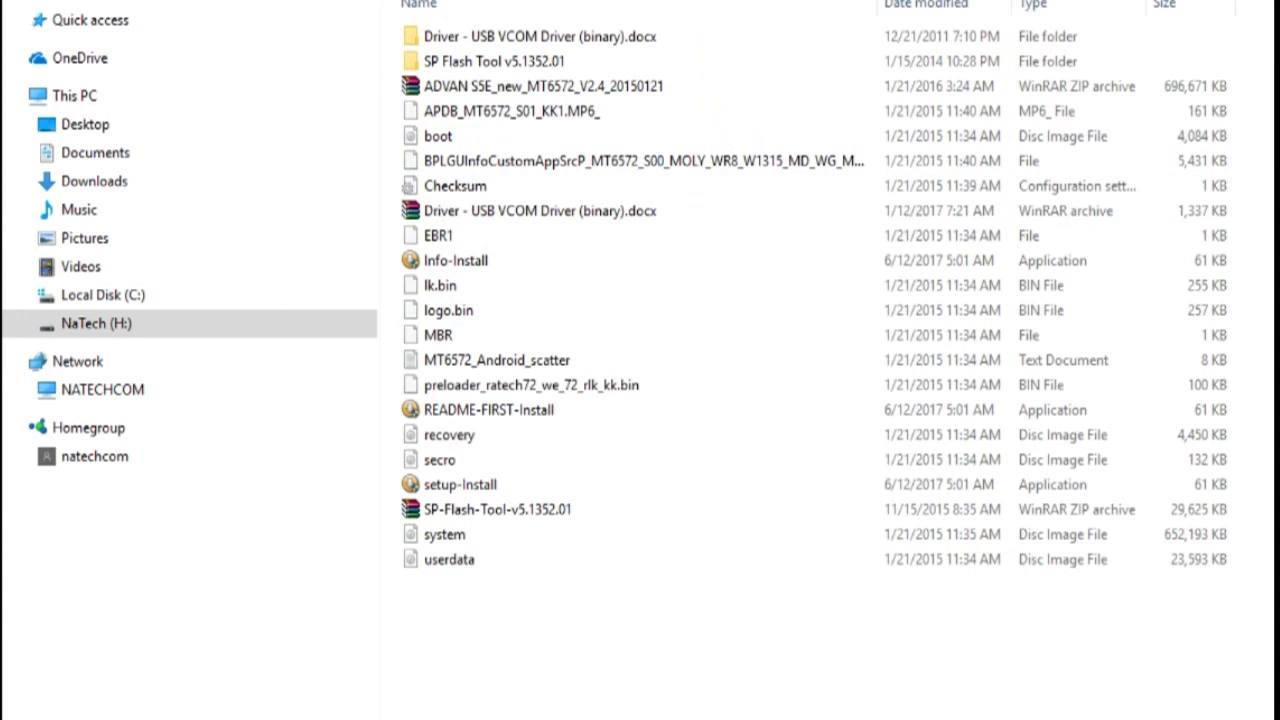
double_click(451, 62)
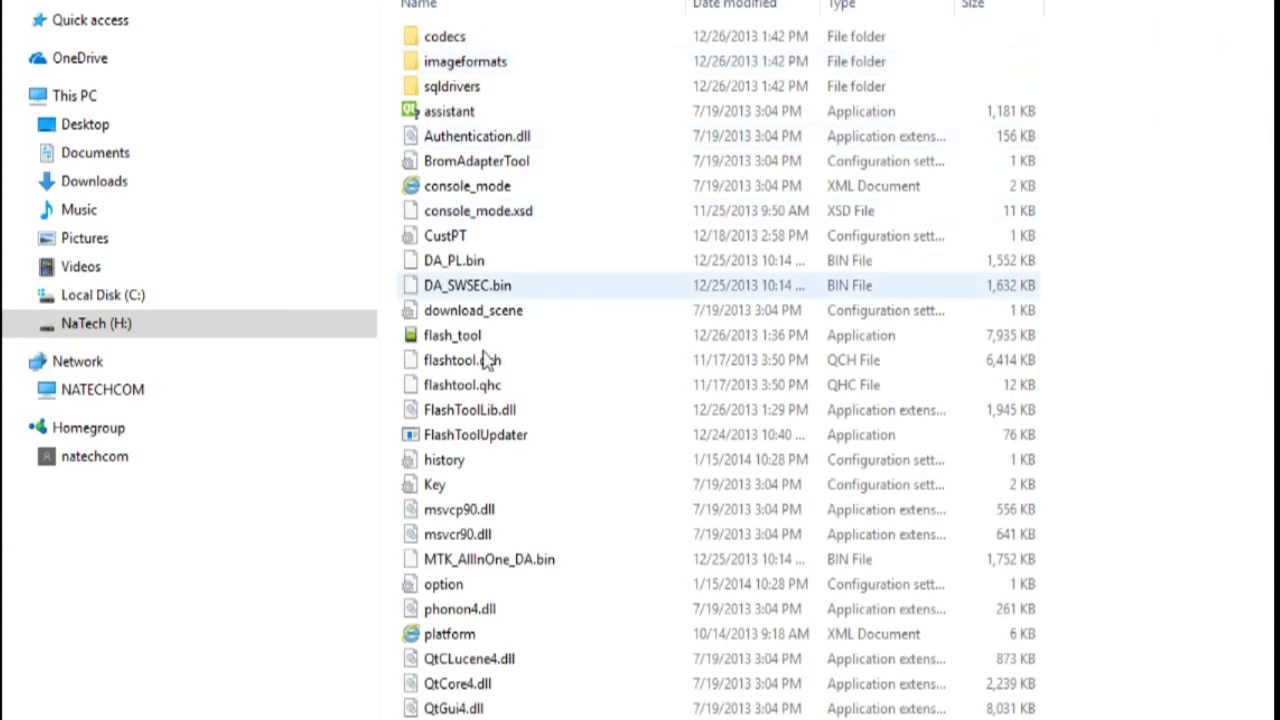
Launch the flash_tool application from the SP Flash Tool v5.1352.01 folder and reposition its window
click(453, 337)
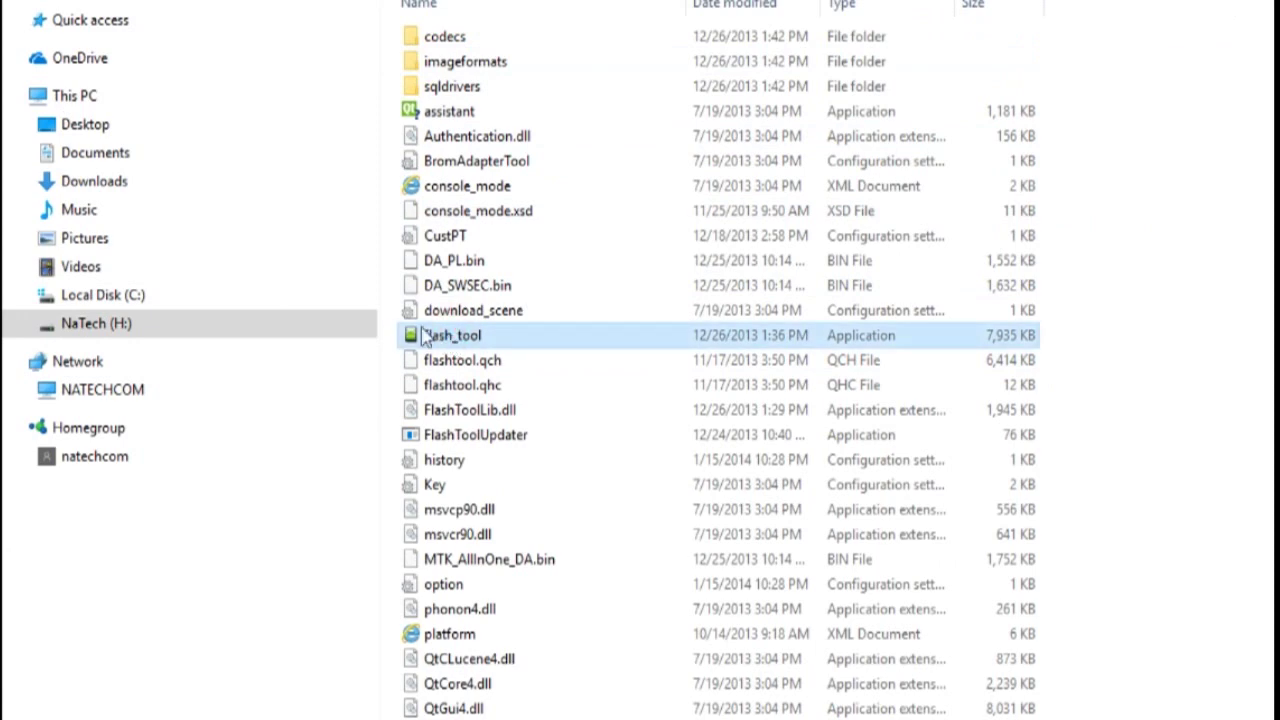
right_click(436, 337)
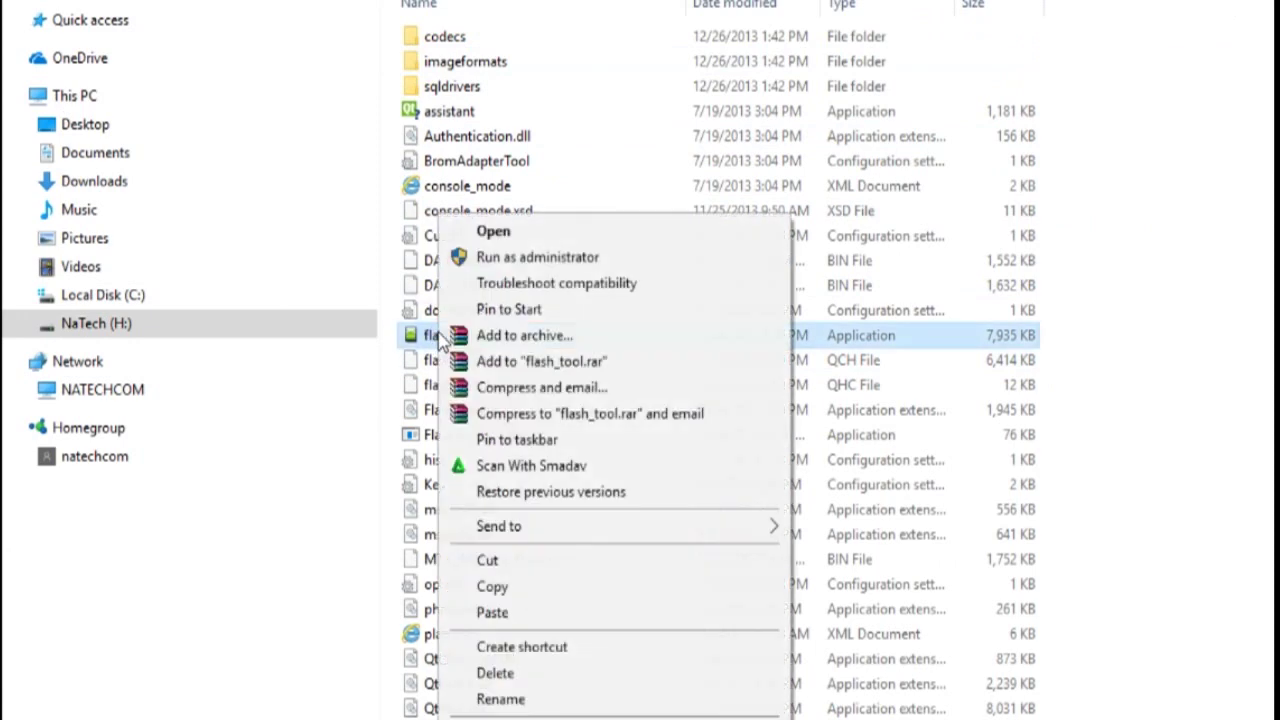
click(490, 233)
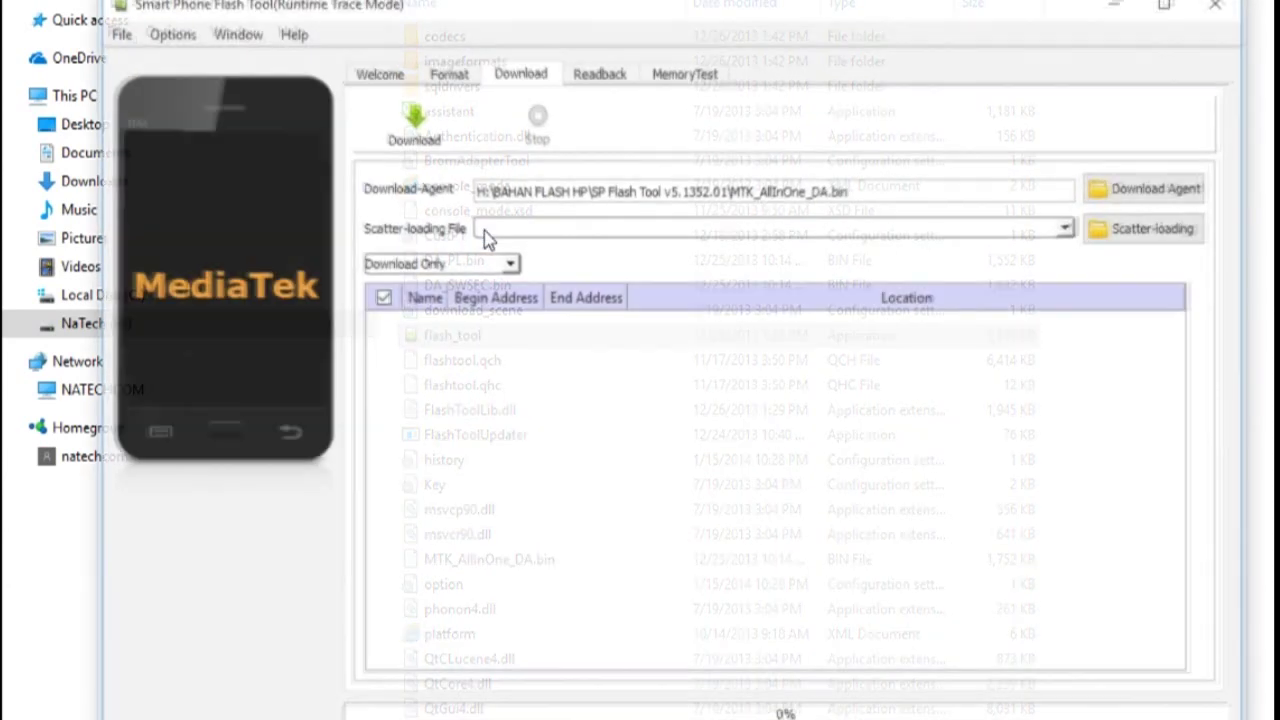
drag(710, 12, 682, 0)
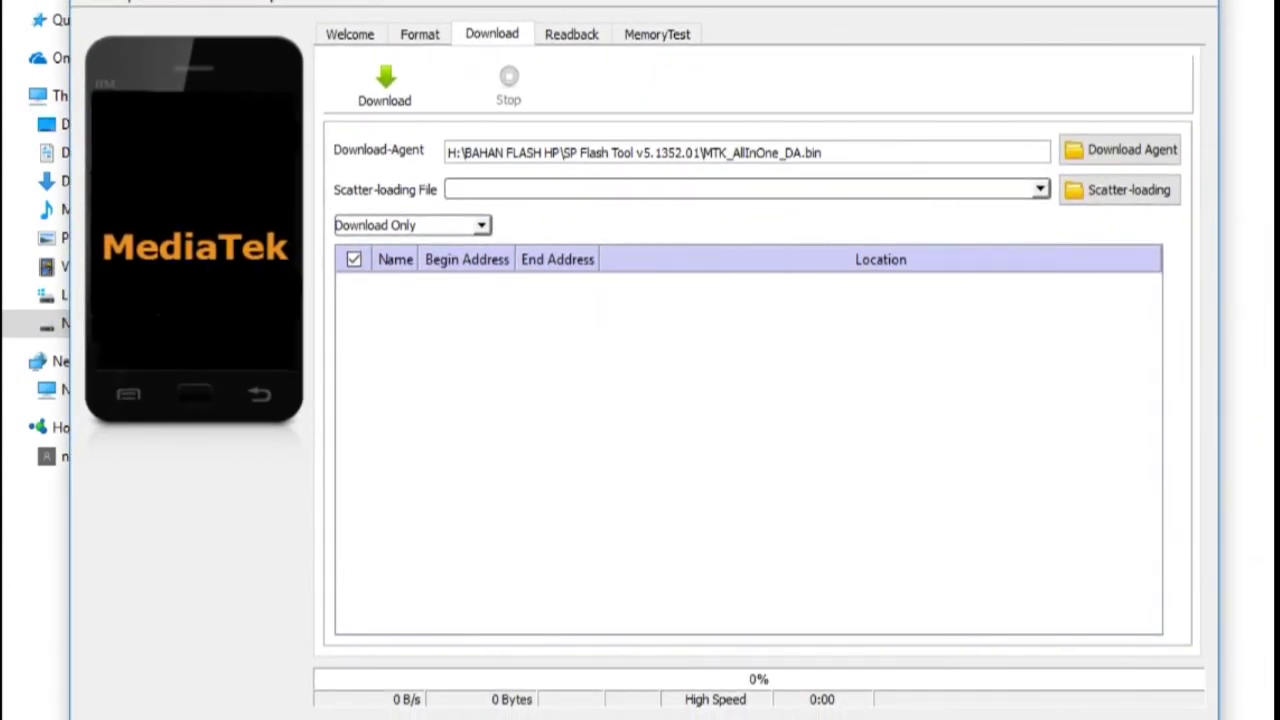
Load MT6572_Android_scatter from the BAHAN FLASH HP folder on drive H: as the scatter-loading file
click(1108, 196)
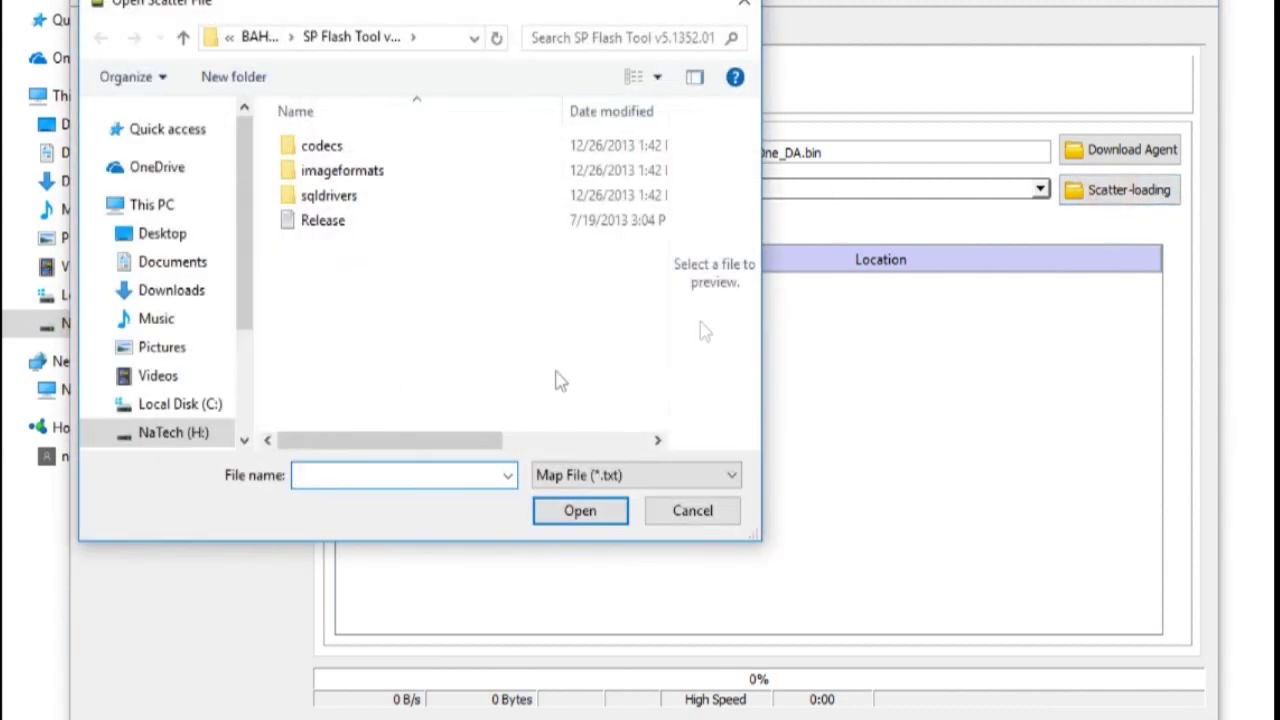
click(148, 440)
click(372, 148)
click(372, 148)
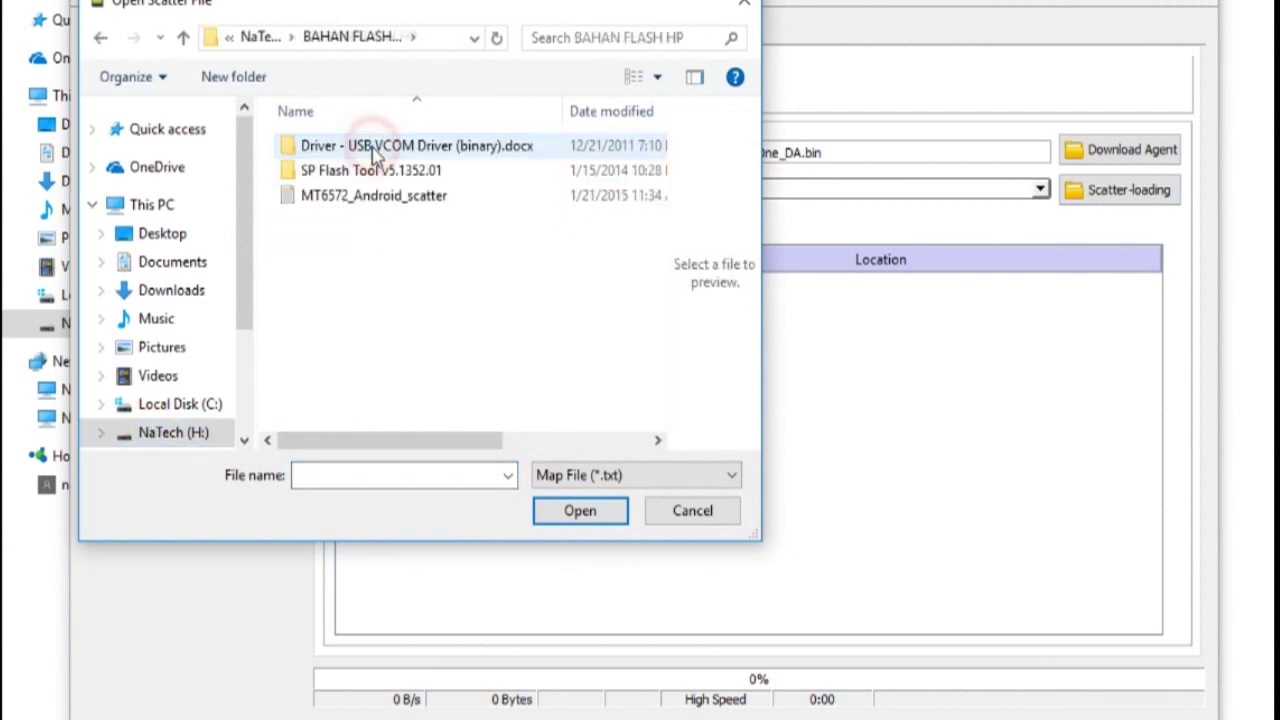
click(355, 205)
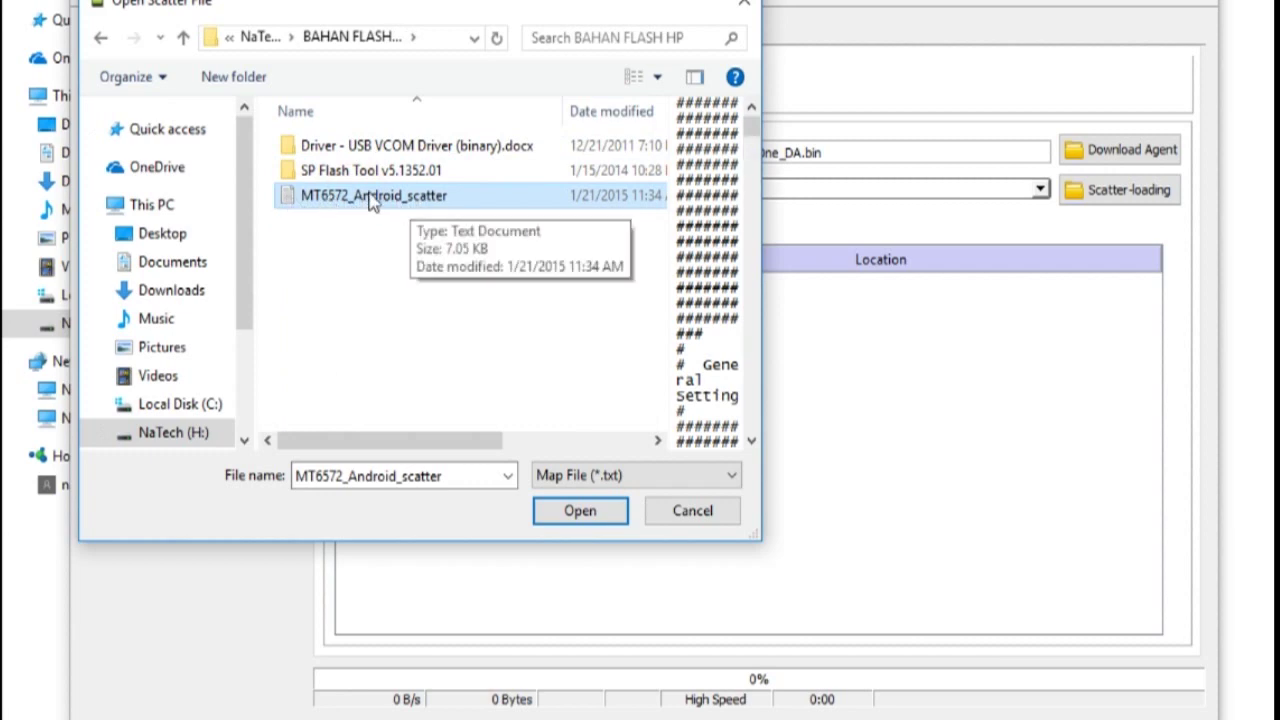
click(586, 512)
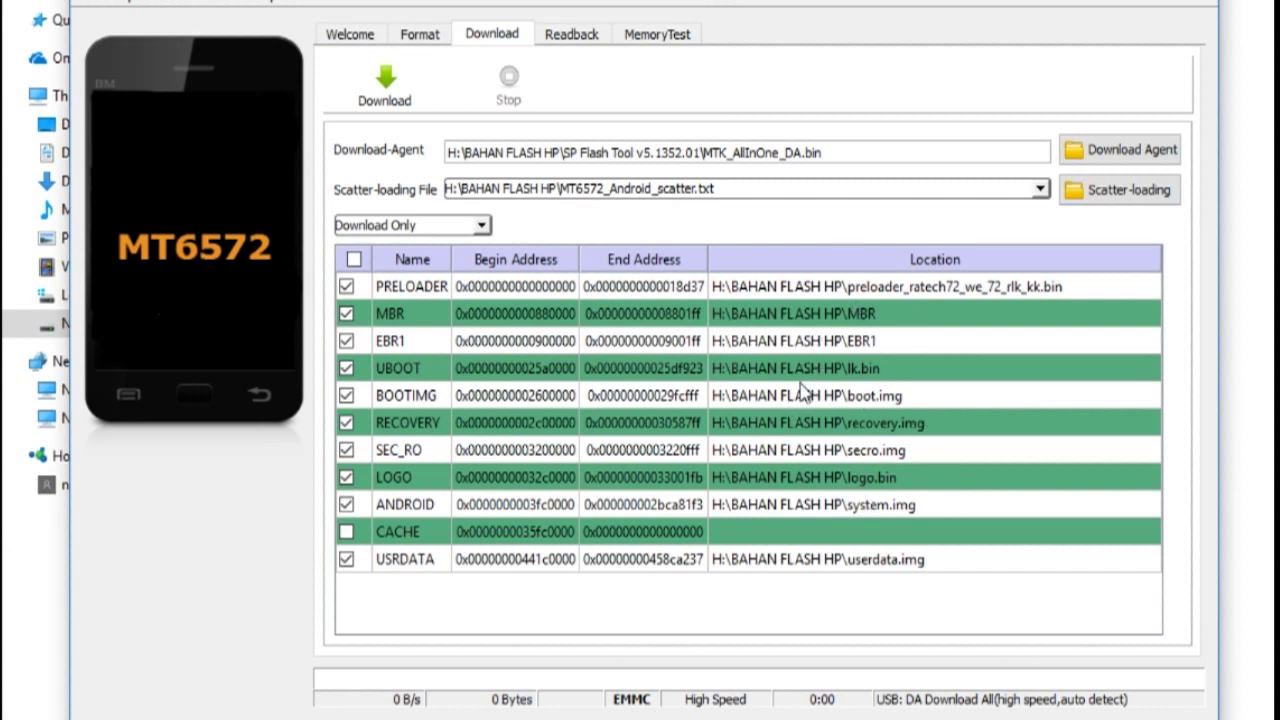
Flash the loaded MT6572 firmware to the phone in Download Only mode and dismiss the completion message
click(390, 100)
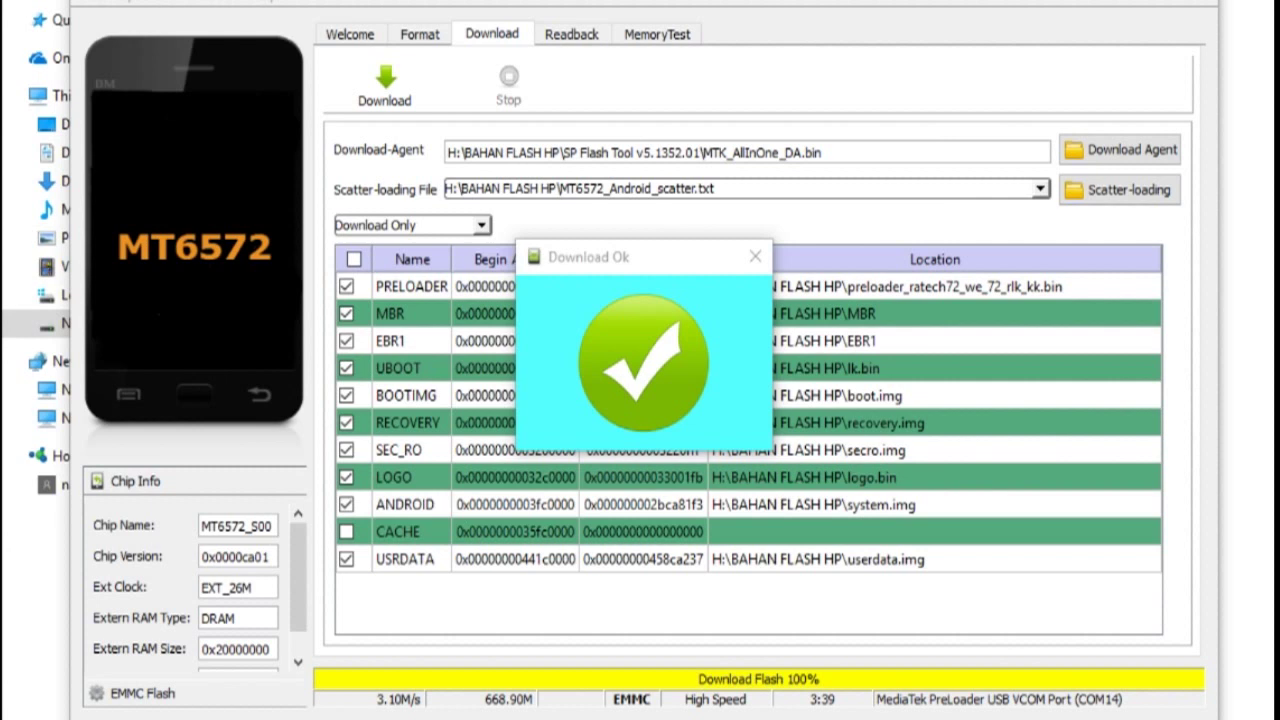
click(670, 366)
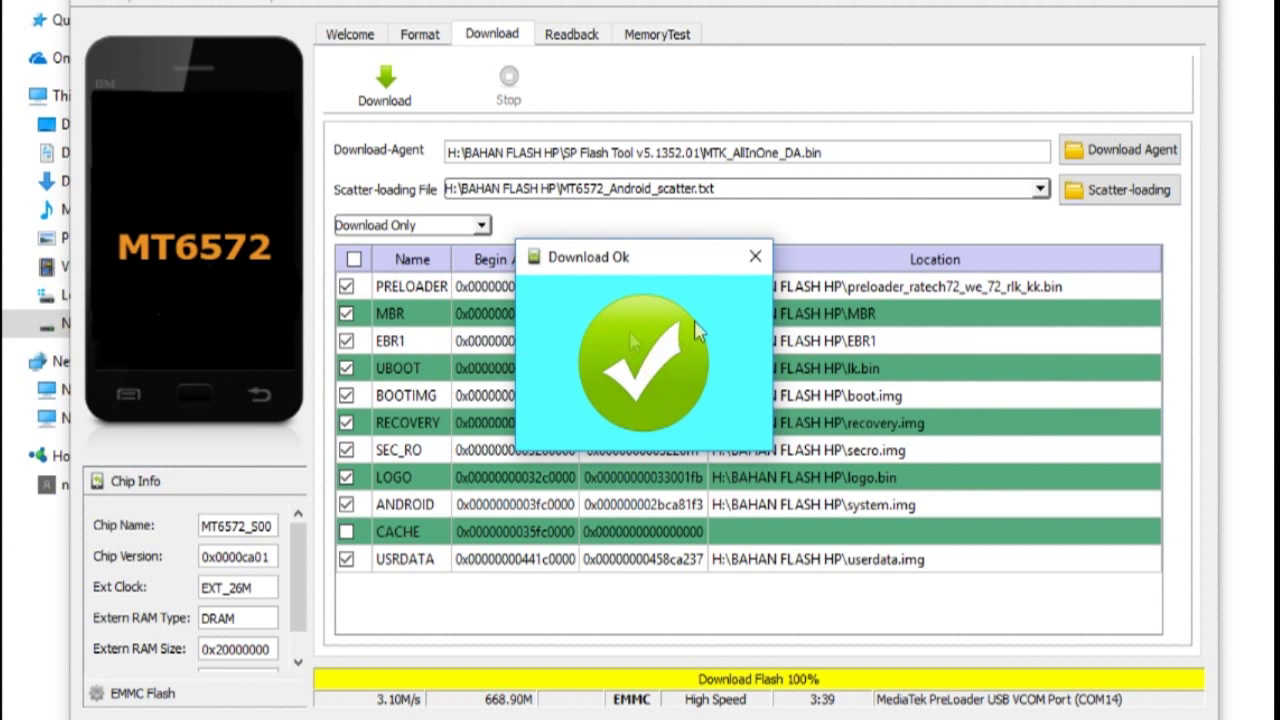
click(744, 263)
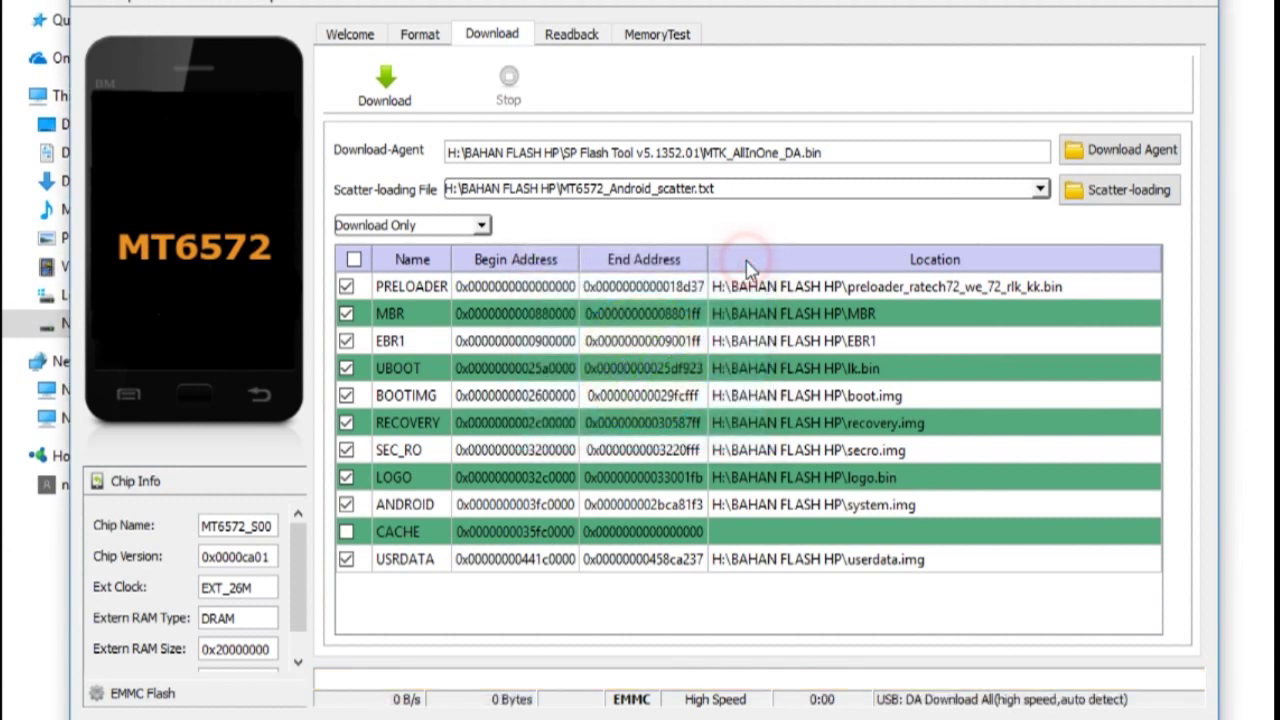